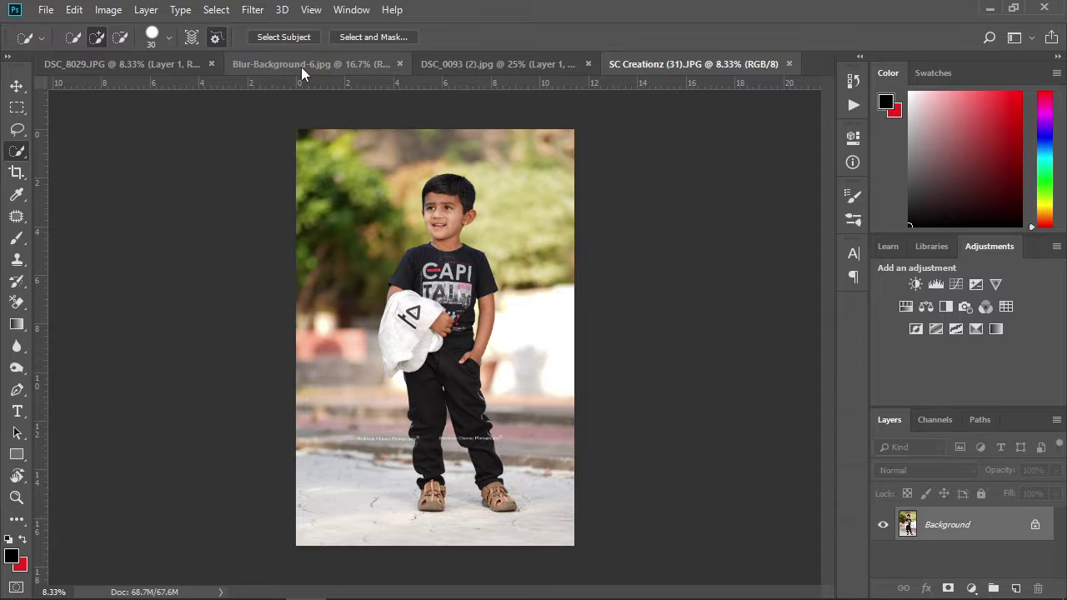
Step: Close the DSC_0093 and DSC_8029 photos without saving changes
{"action": "left_click", "coordinate": [374, 62]}
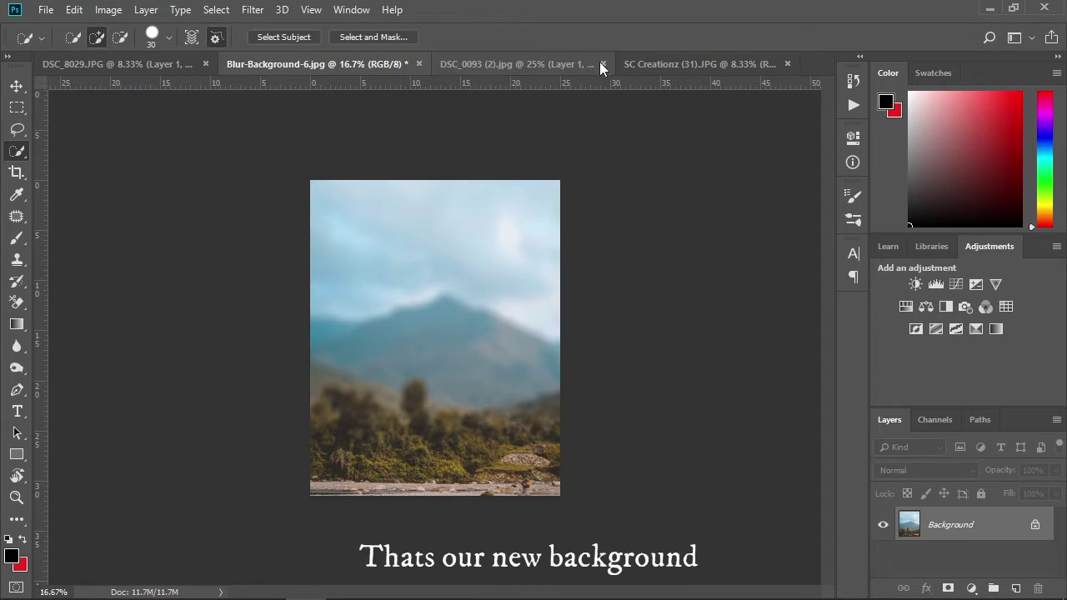
{"action": "key", "text": "ctrl+w"}
{"action": "left_click", "coordinate": [527, 239]}
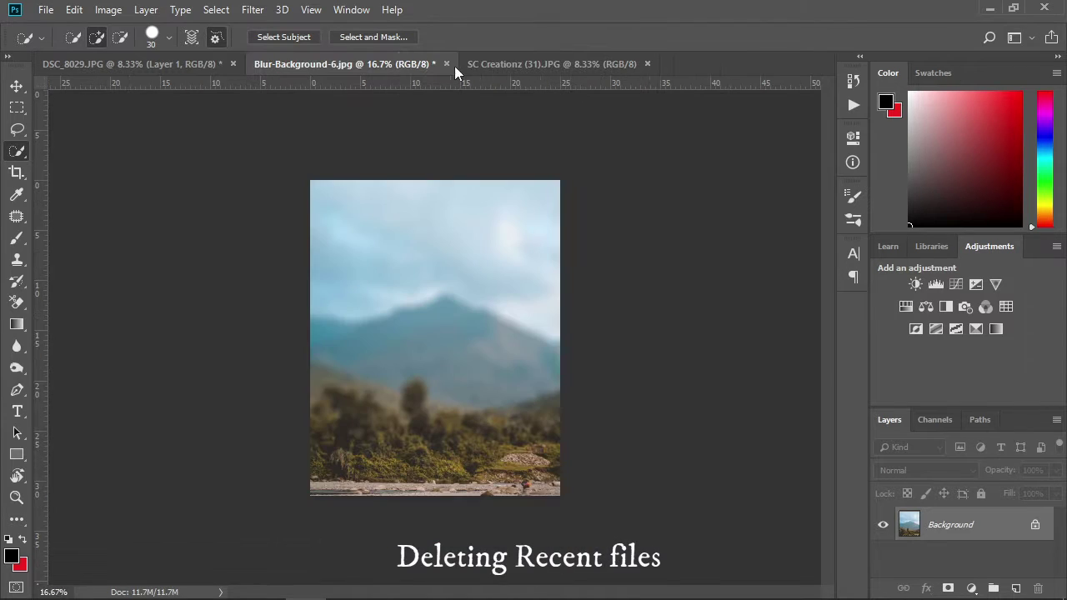
{"action": "left_click", "coordinate": [191, 65]}
{"action": "left_click", "coordinate": [232, 64]}
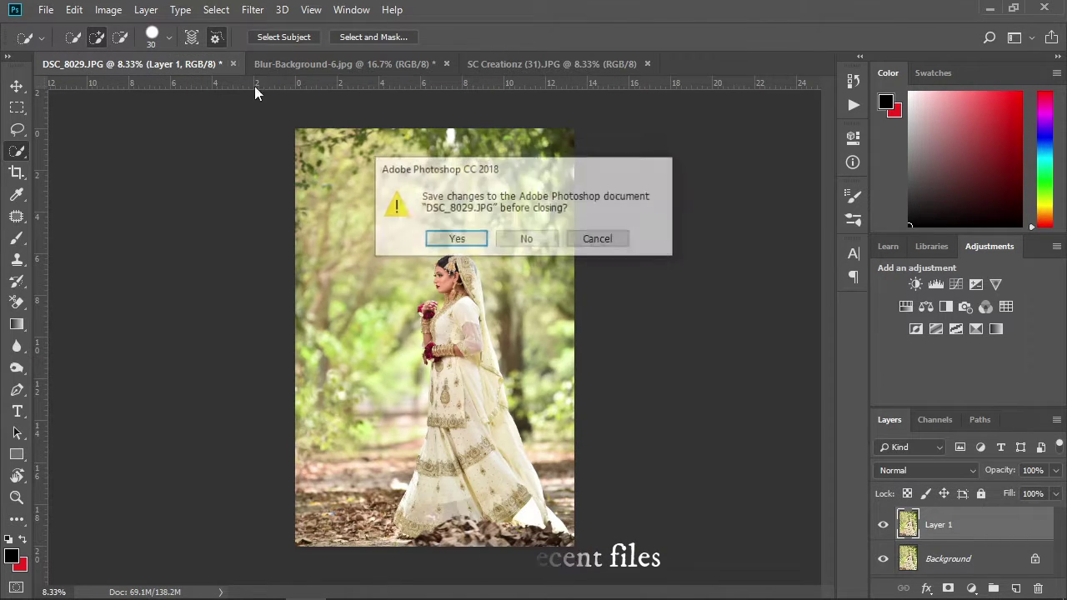
{"action": "left_click", "coordinate": [526, 238]}
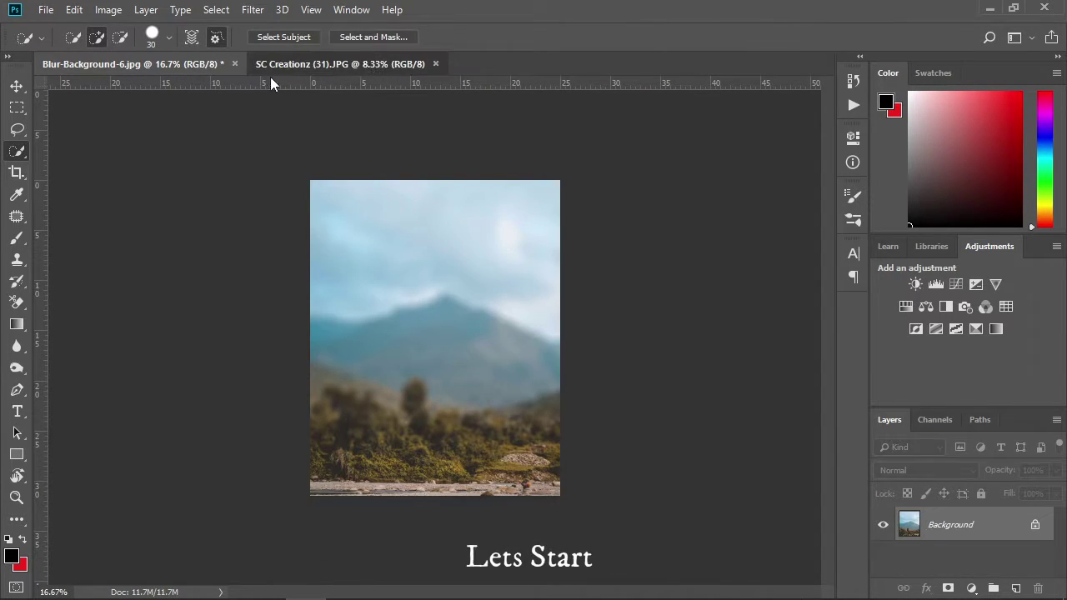
Step: Check the mountain background up close, then make the boy photo the active document
{"action": "left_click", "coordinate": [192, 66]}
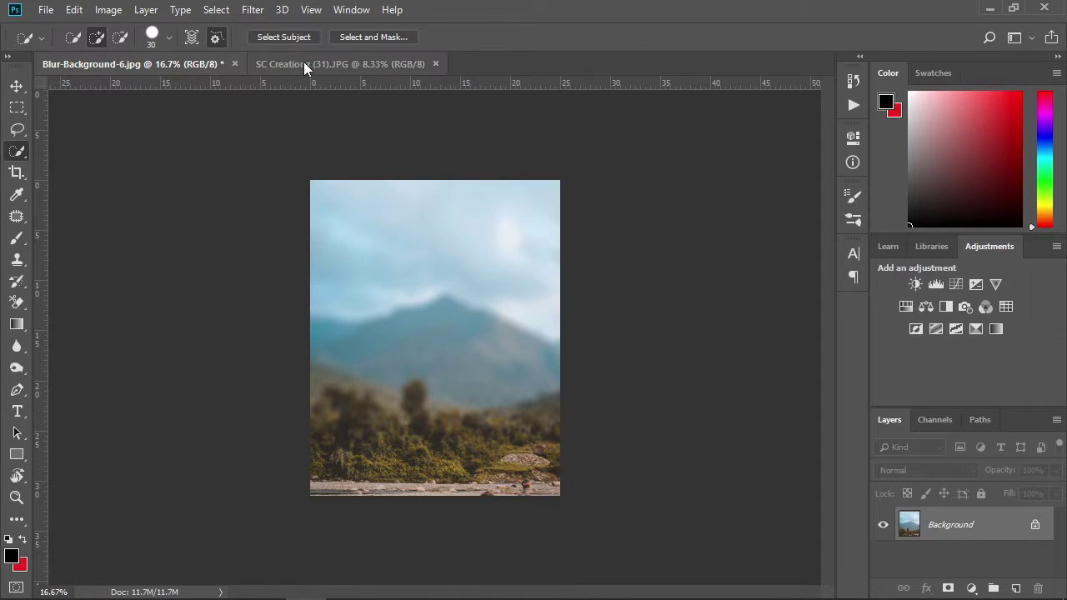
{"action": "left_click", "coordinate": [303, 64]}
{"action": "left_click", "coordinate": [125, 64]}
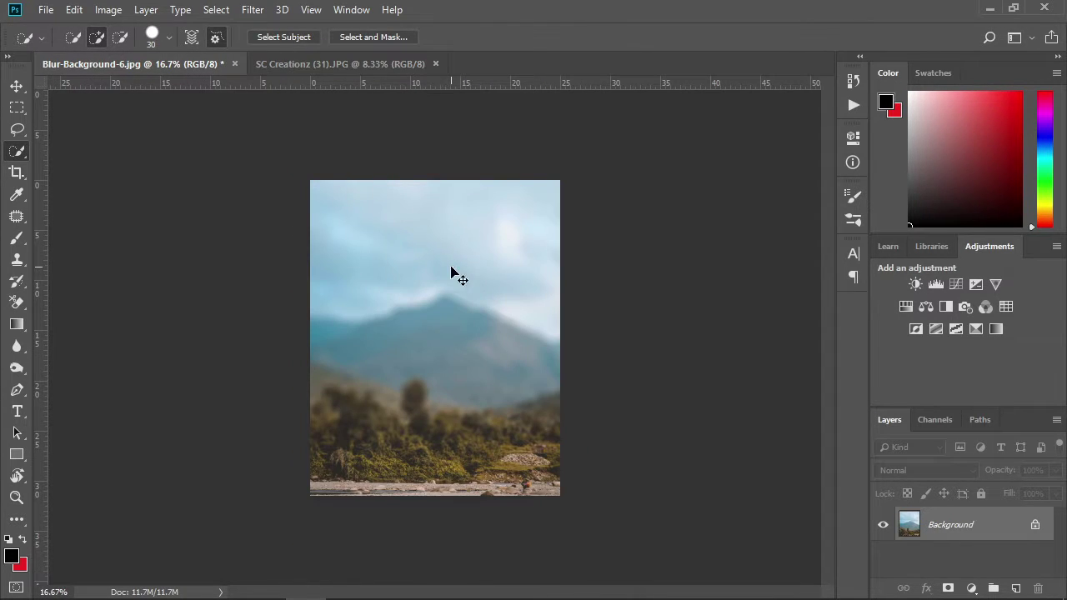
{"action": "key", "text": "ctrl+plus"}
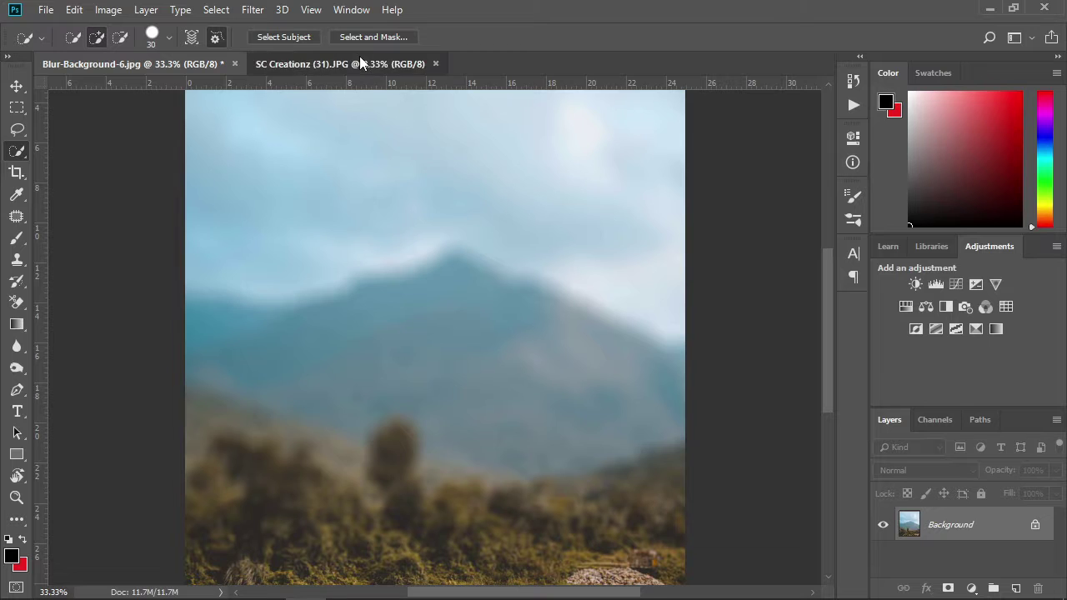
{"action": "left_click", "coordinate": [359, 58]}
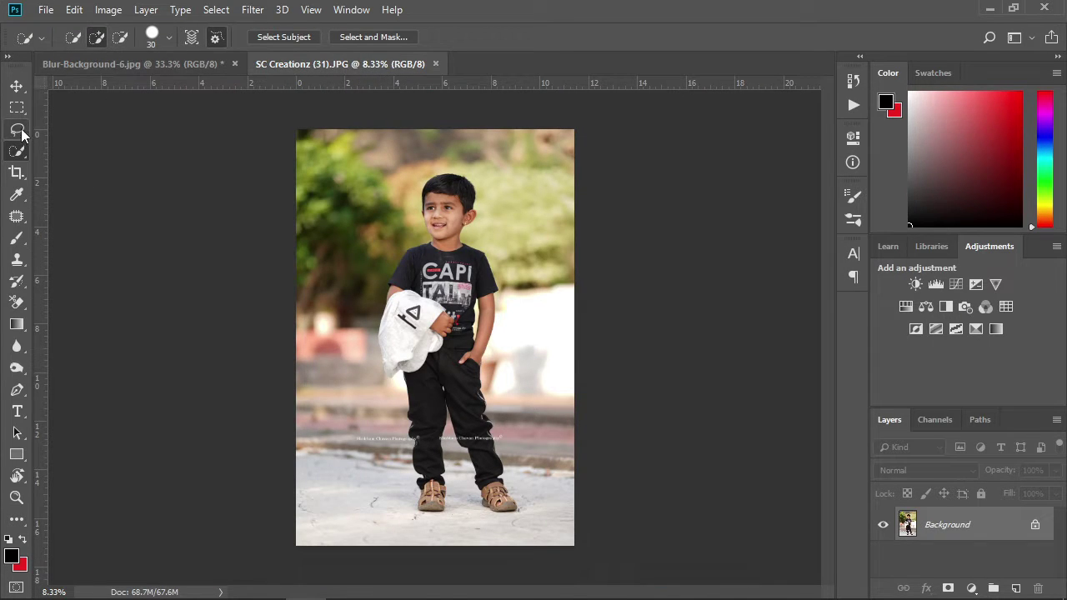
Step: Auto-select the boy using the Quick Selection tool's Select Subject
{"action": "right_click", "coordinate": [17, 150]}
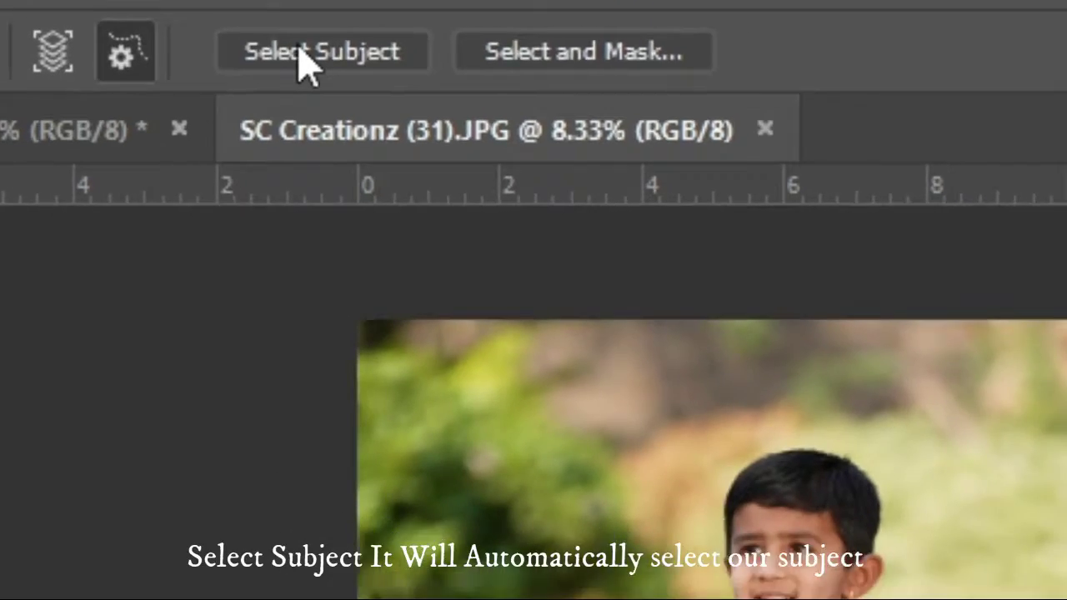
{"action": "left_click", "coordinate": [297, 55]}
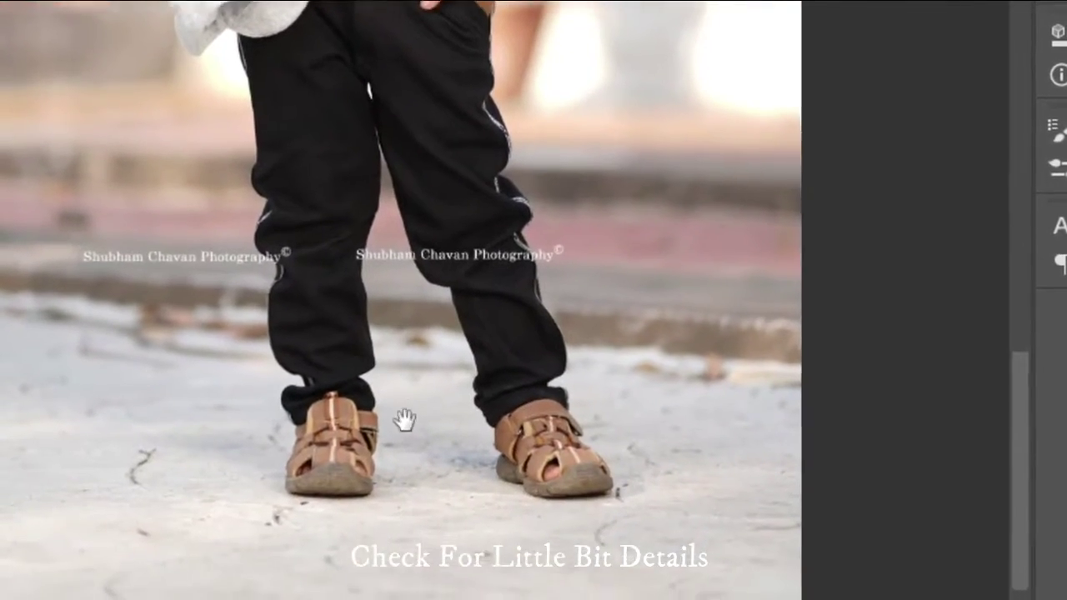
{"action": "left_click_drag", "start_coordinate": [356, 140], "coordinate": [259, 437]}
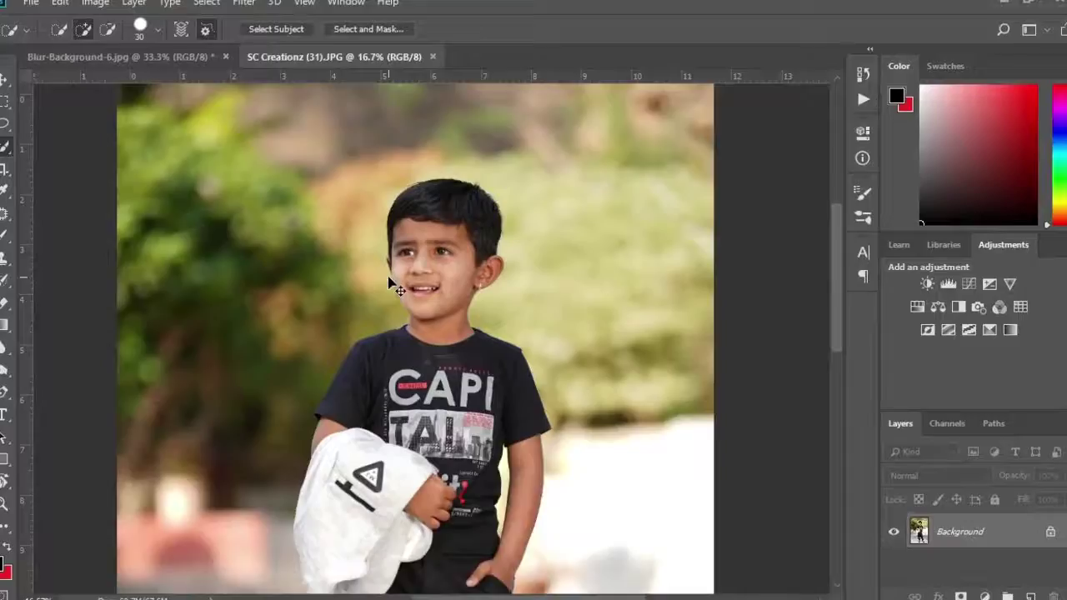
{"action": "scroll", "coordinate": [355, 178], "scroll_direction": "up", "scroll_amount": 3}
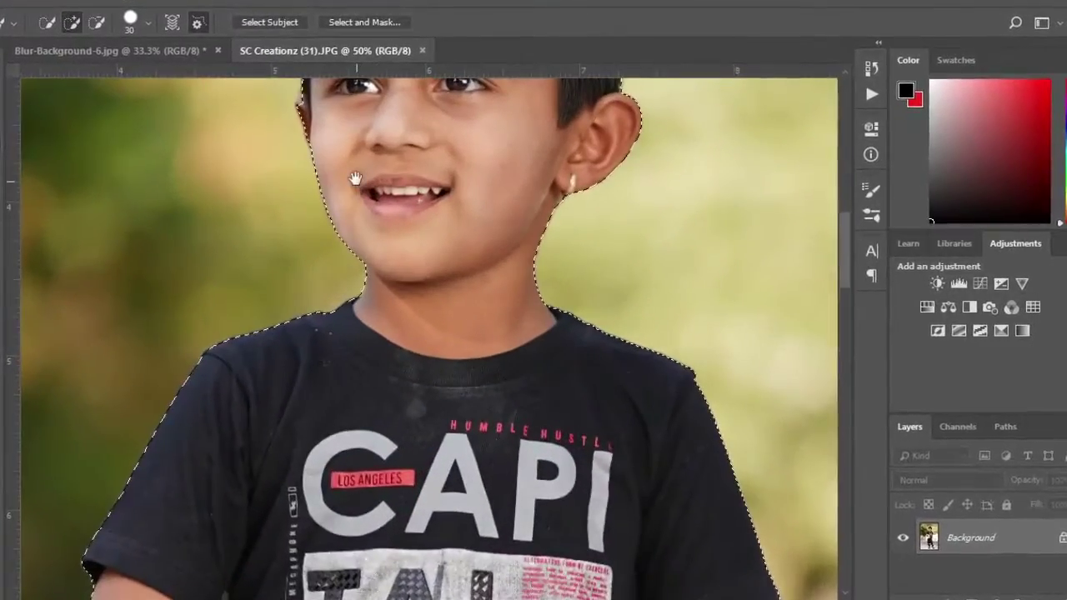
{"action": "left_click_drag", "start_coordinate": [355, 178], "coordinate": [474, 433]}
{"action": "scroll", "coordinate": [469, 492], "scroll_direction": "up", "scroll_amount": 2}
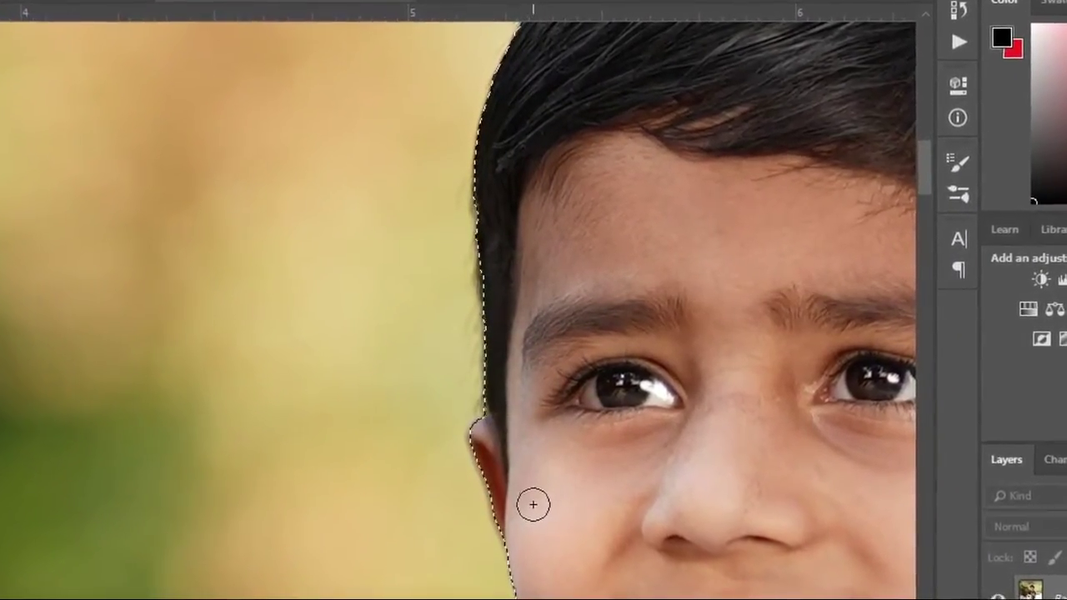
{"action": "left_click_drag", "start_coordinate": [533, 503], "coordinate": [352, 475]}
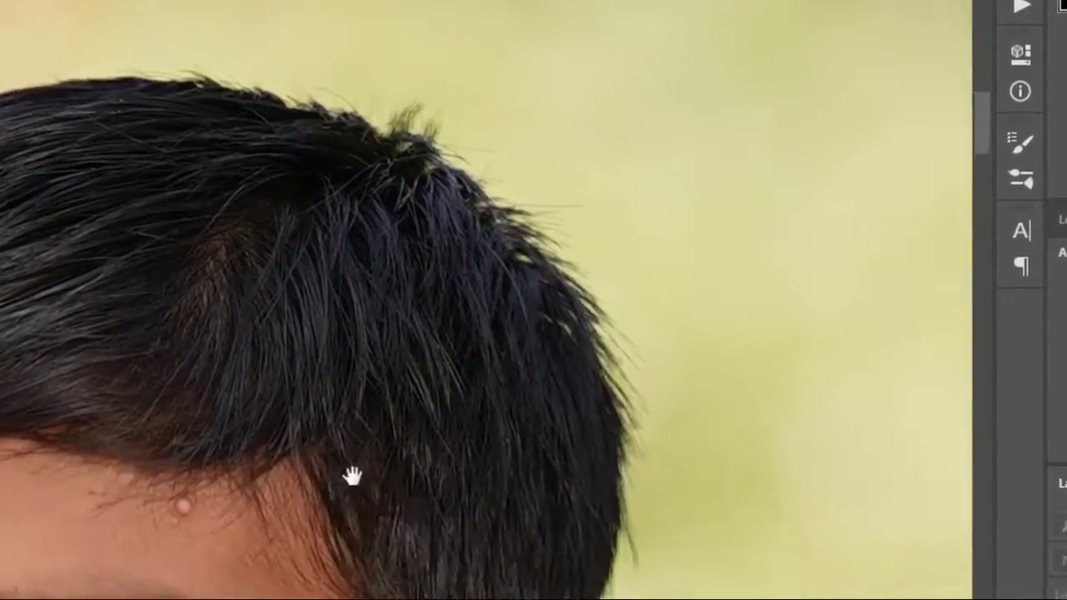
{"action": "scroll", "coordinate": [351, 475], "scroll_direction": "down", "scroll_amount": 5}
{"action": "scroll", "coordinate": [336, 559], "scroll_direction": "down", "scroll_amount": 5}
{"action": "scroll", "coordinate": [174, 519], "scroll_direction": "down", "scroll_amount": 5}
{"action": "scroll", "coordinate": [255, 105], "scroll_direction": "down", "scroll_amount": 3}
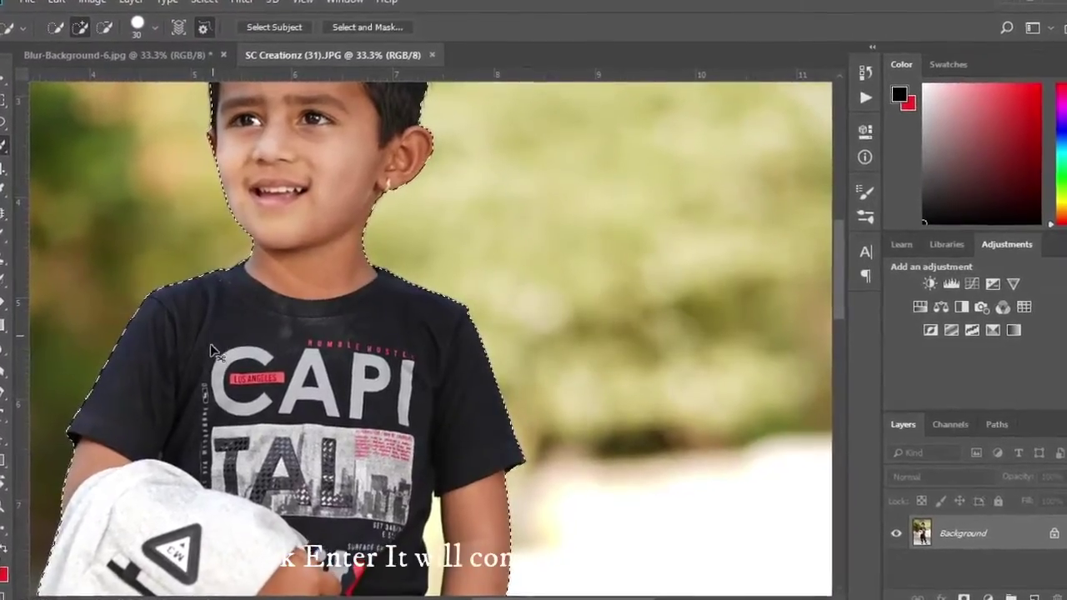
Step: Copy the selected boy to Layer 1 and drop it into Blur-Background-6.jpg
{"action": "key", "text": "ctrl+j"}
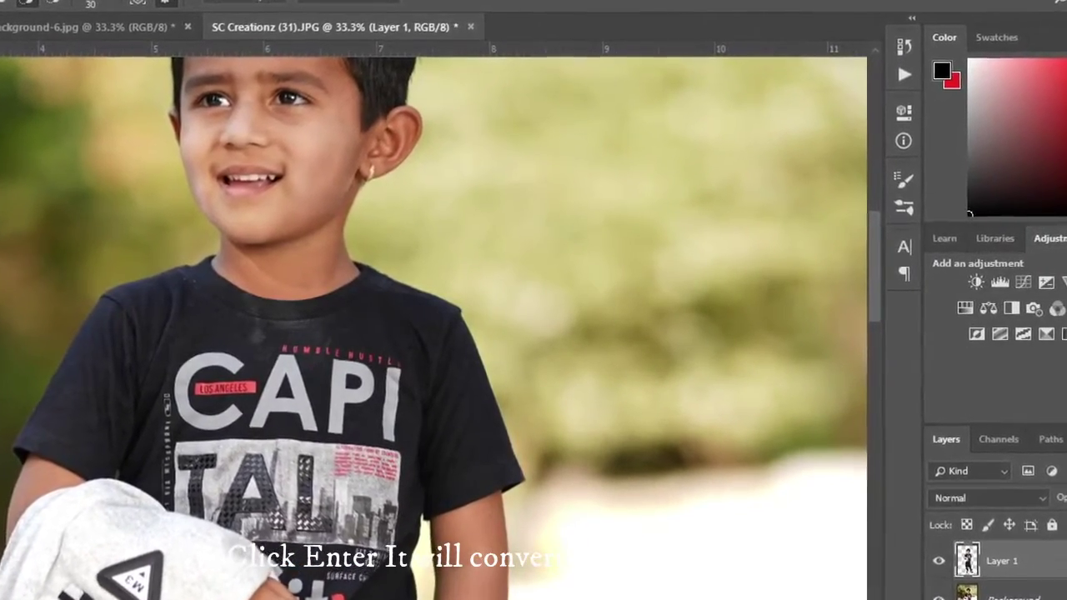
{"action": "left_click_drag", "start_coordinate": [966, 561], "coordinate": [109, 79]}
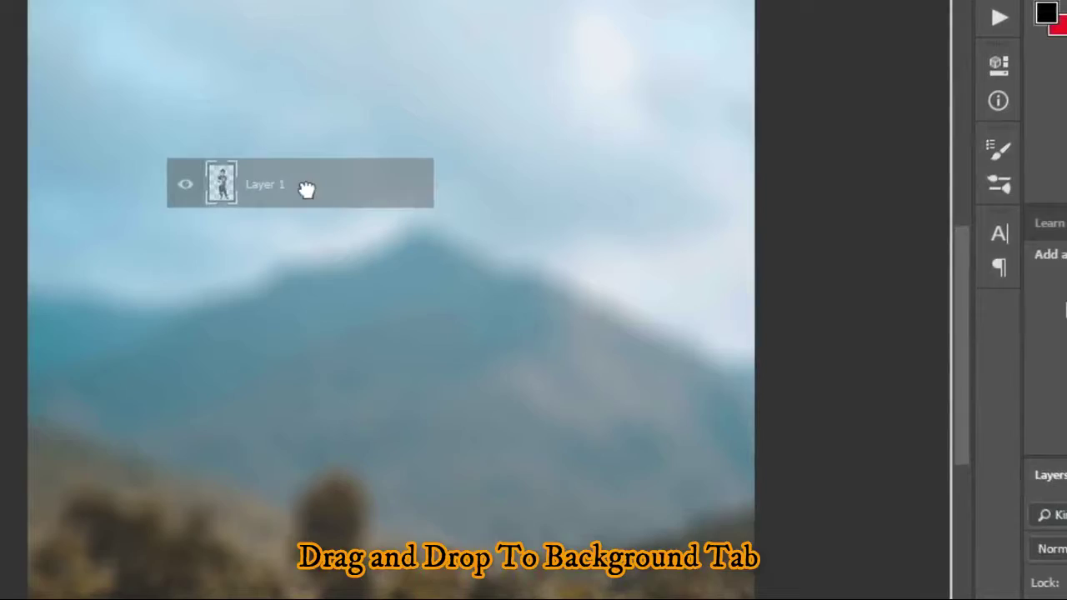
{"action": "left_click_drag", "start_coordinate": [55, 53], "coordinate": [302, 190]}
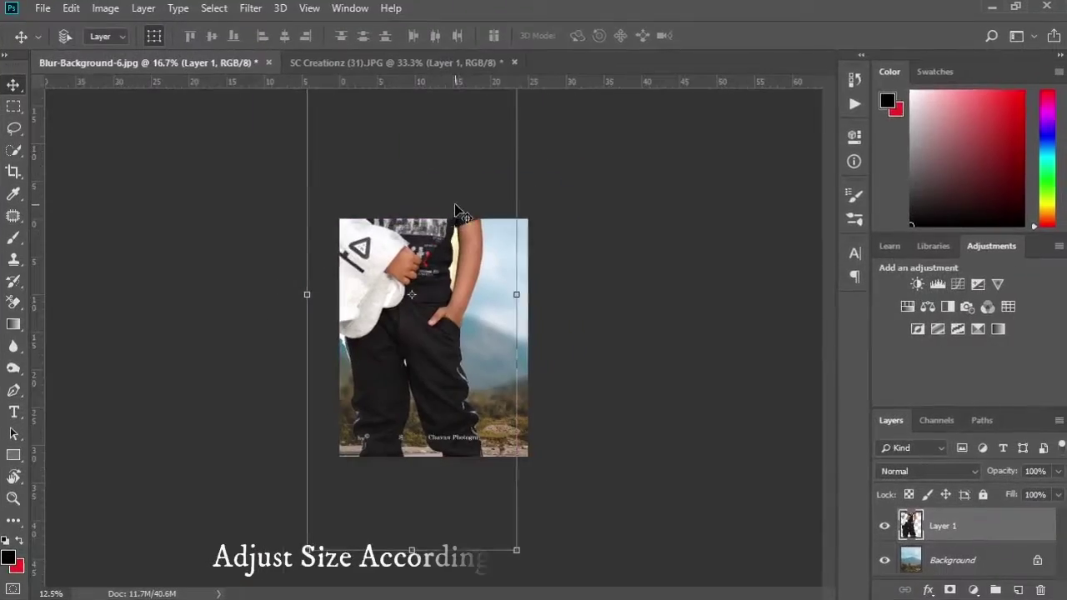
{"action": "mouse_move", "coordinate": [455, 209]}
{"action": "left_mouse_down"}
{"action": "mouse_move", "coordinate": [480, 258]}
{"action": "mouse_move", "coordinate": [457, 274]}
{"action": "left_mouse_up"}
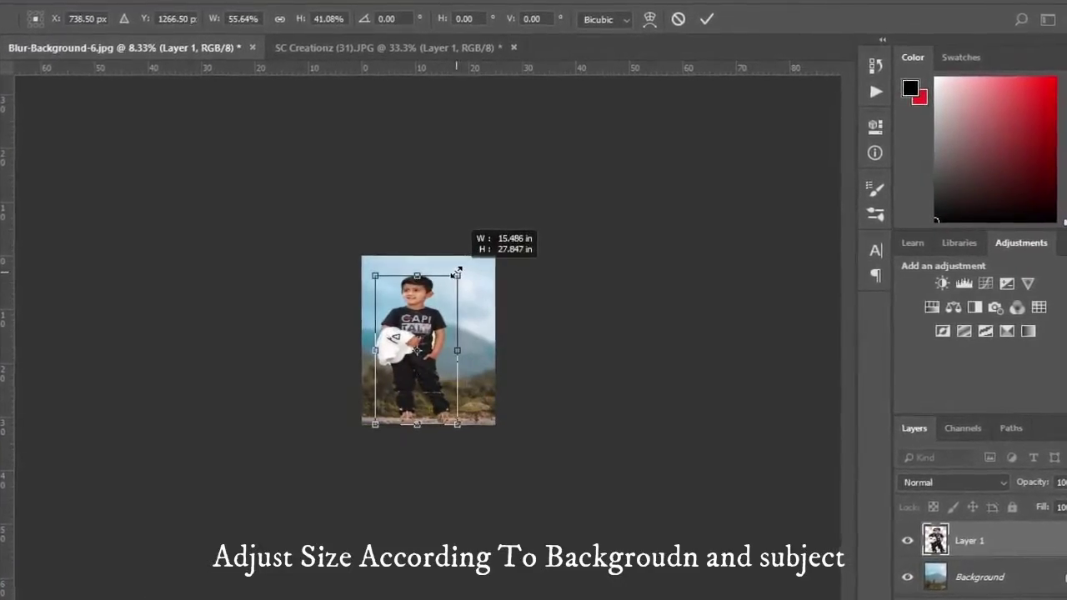
Step: Free-transform Layer 1 to resize the boy and place him on the grassy ground
{"action": "key", "text": "ctrl+plus"}
{"action": "key", "text": "ctrl+plus"}
{"action": "key", "text": "ctrl+plus"}
{"action": "left_click_drag", "start_coordinate": [514, 374], "coordinate": [450, 368]}
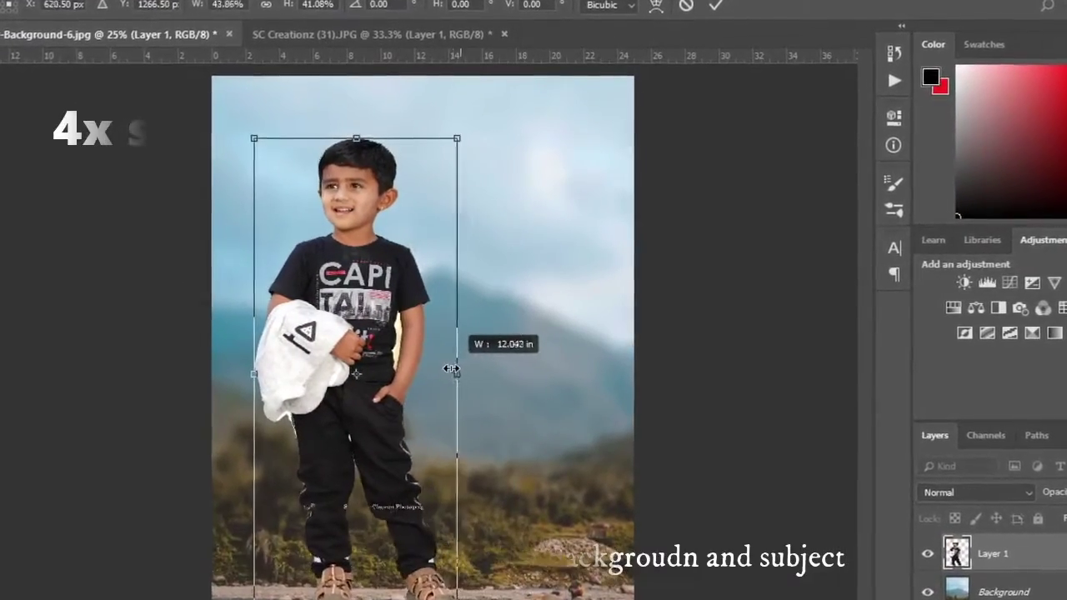
{"action": "key", "text": "Return"}
{"action": "left_click", "coordinate": [406, 29]}
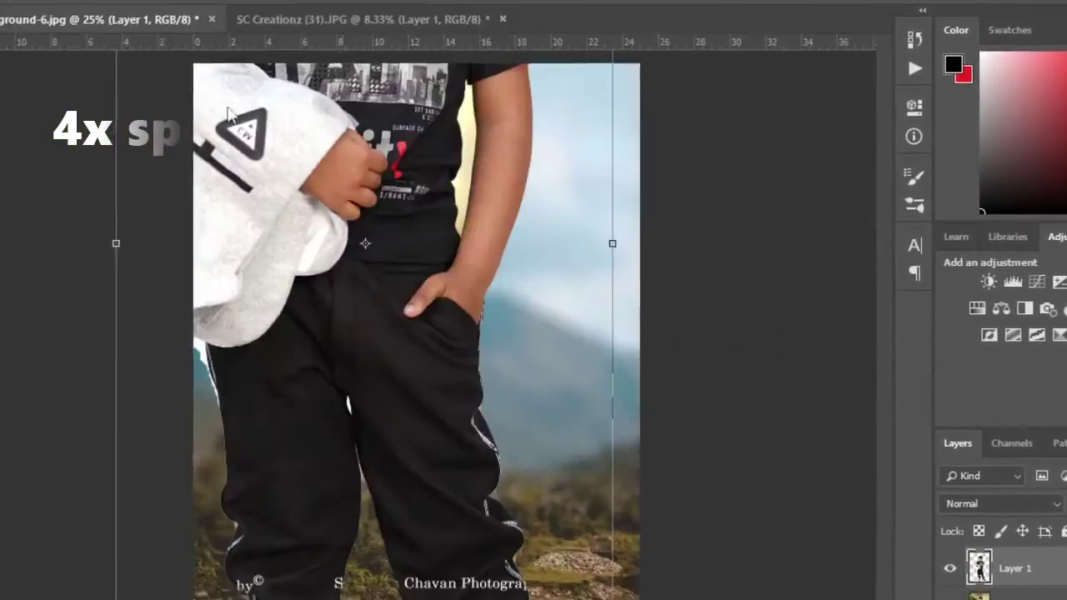
{"action": "key", "text": "ctrl+minus"}
{"action": "left_click_drag", "start_coordinate": [262, 496], "coordinate": [333, 493]}
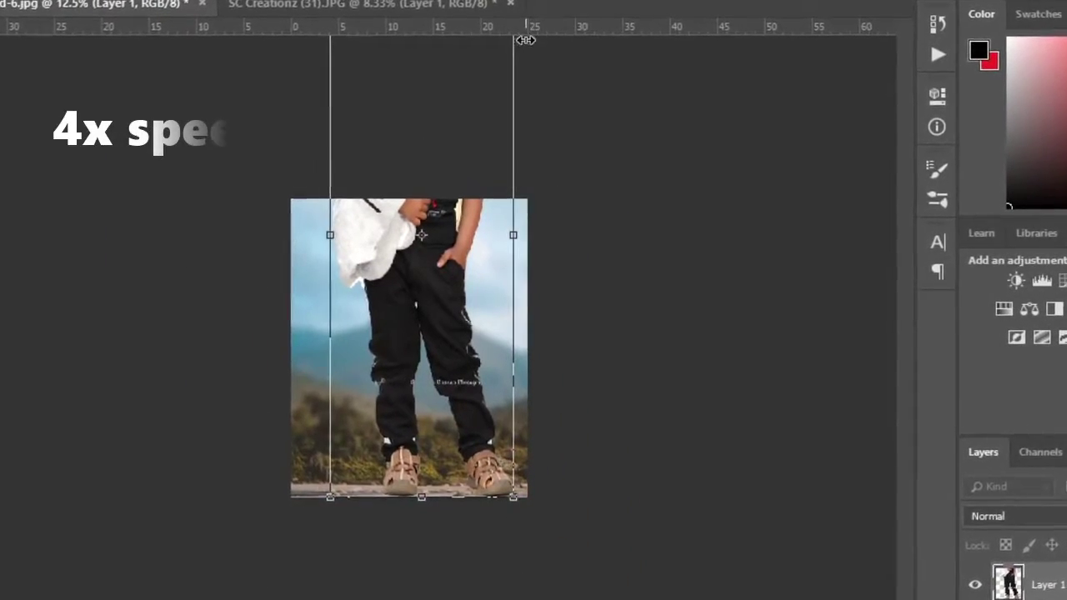
{"action": "mouse_move", "coordinate": [525, 40]}
{"action": "left_mouse_down"}
{"action": "mouse_move", "coordinate": [436, 369]}
{"action": "mouse_move", "coordinate": [476, 167]}
{"action": "mouse_move", "coordinate": [327, 570]}
{"action": "left_mouse_up"}
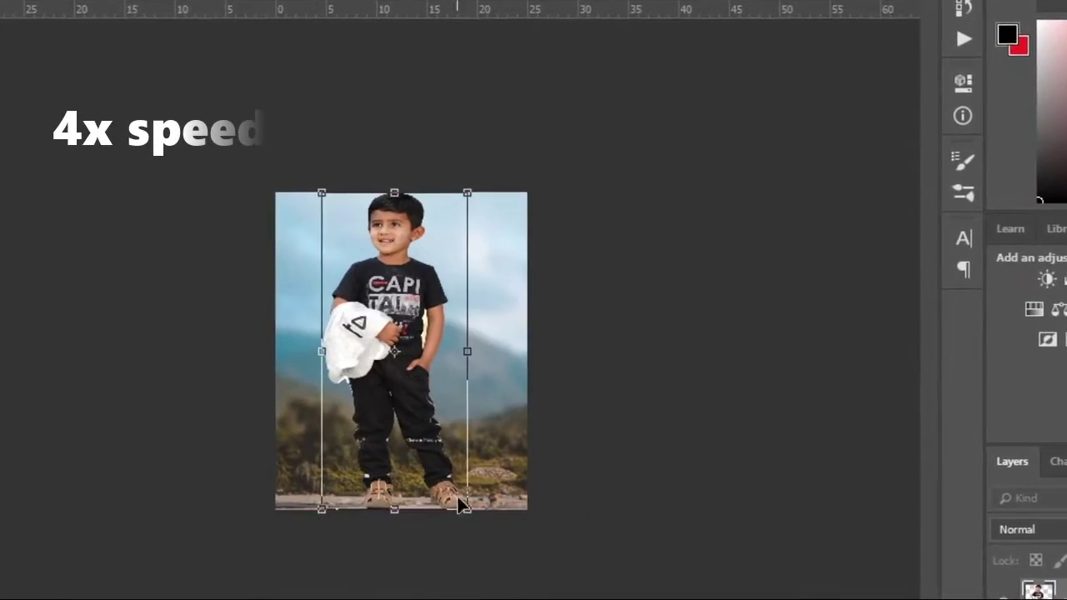
{"action": "left_click_drag", "start_coordinate": [451, 190], "coordinate": [425, 254]}
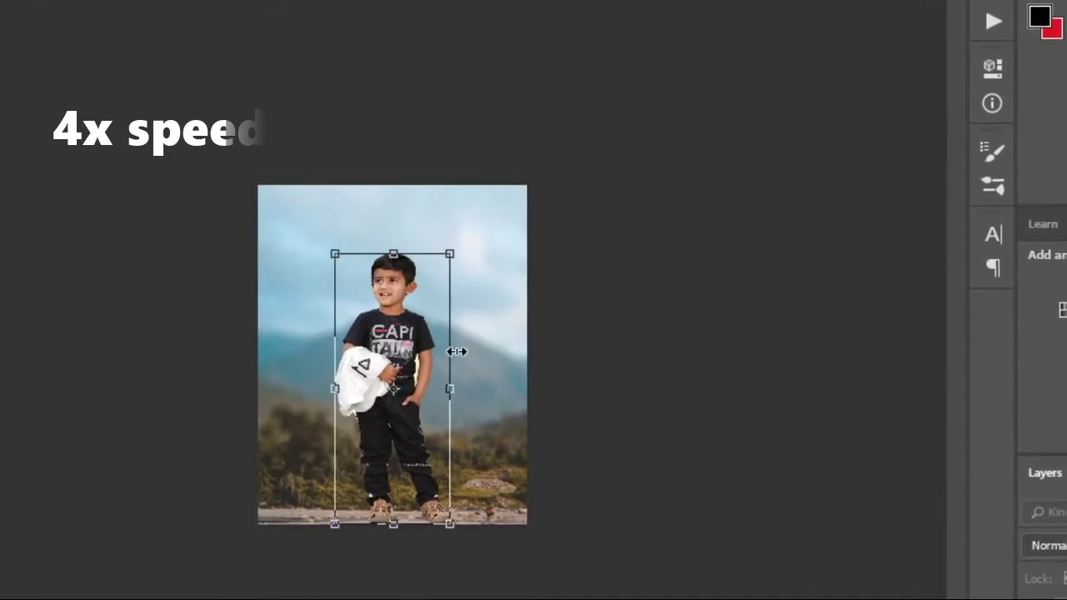
{"action": "scroll", "coordinate": [408, 363], "scroll_direction": "up", "scroll_amount": 3}
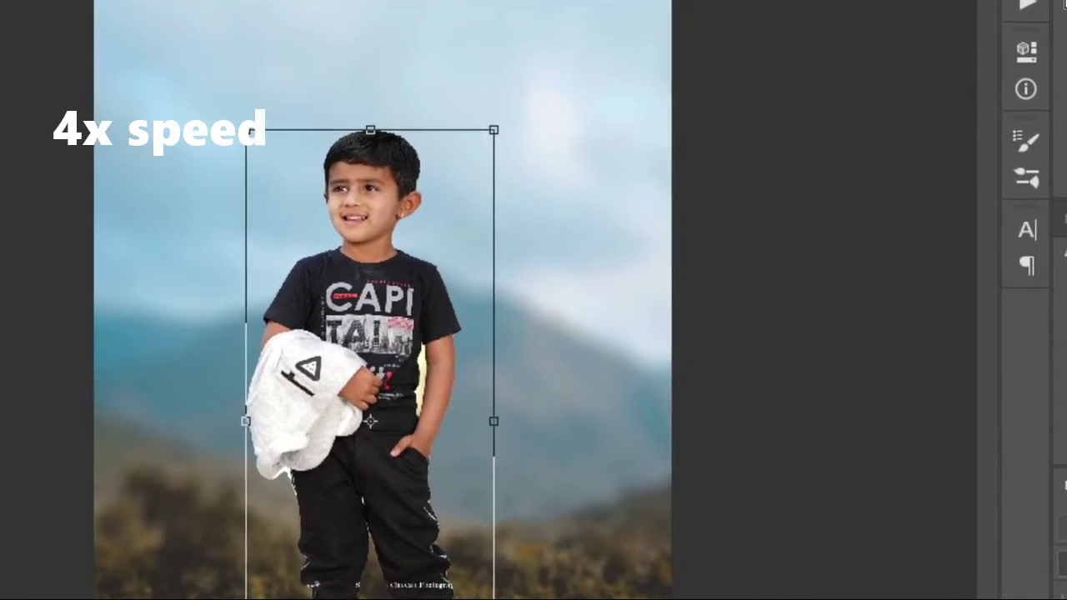
{"action": "left_click_drag", "start_coordinate": [246, 130], "coordinate": [181, 41]}
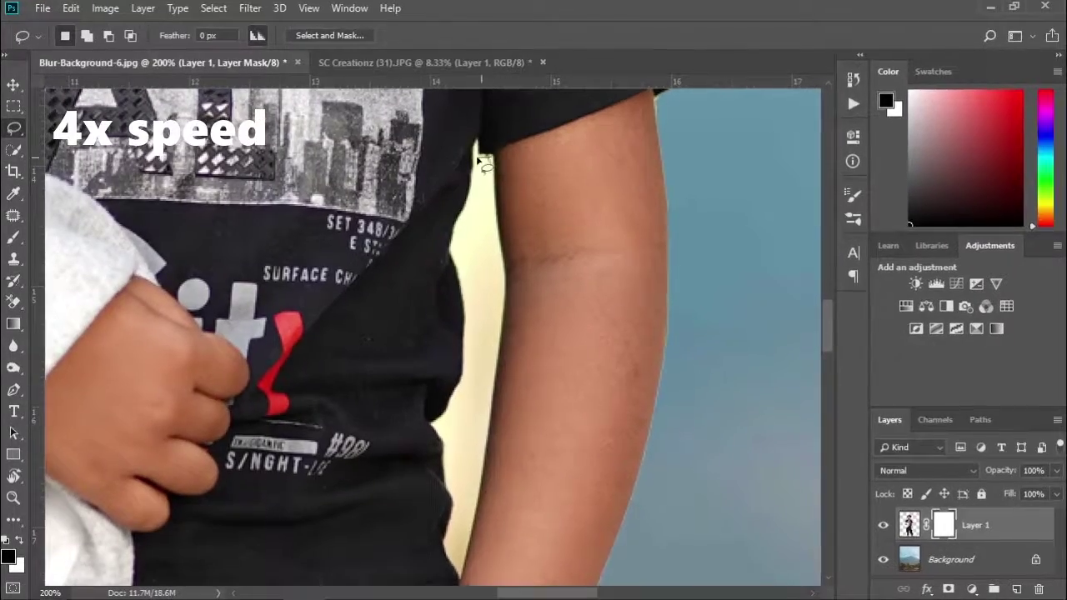
Step: Mask out the leftover blue background strip along the boy's arm
{"action": "left_click_drag", "start_coordinate": [477, 157], "coordinate": [463, 218]}
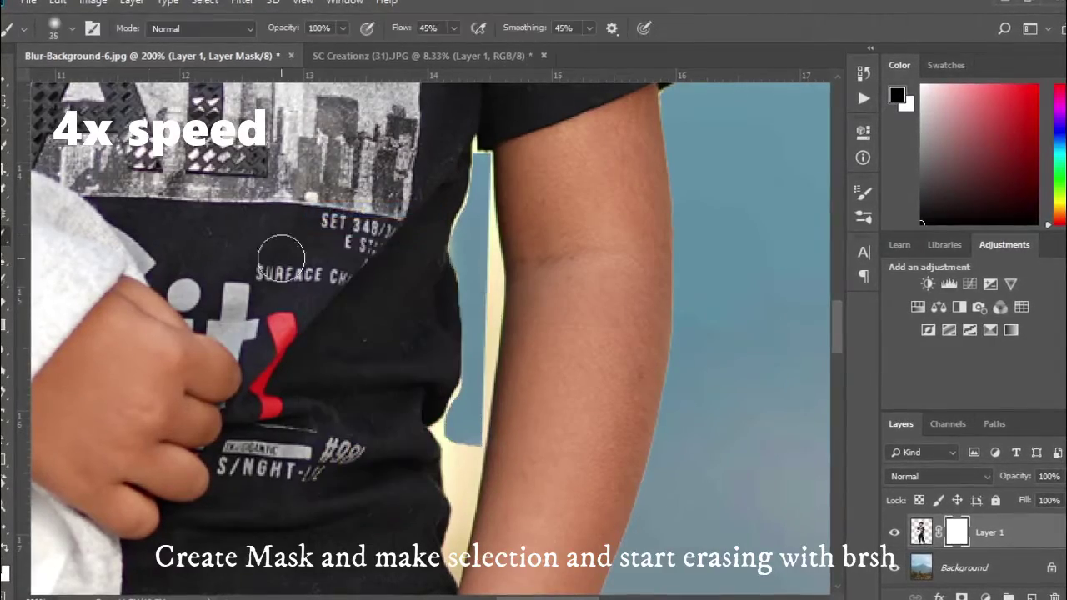
{"action": "scroll", "coordinate": [482, 336], "scroll_direction": "up", "scroll_amount": 1}
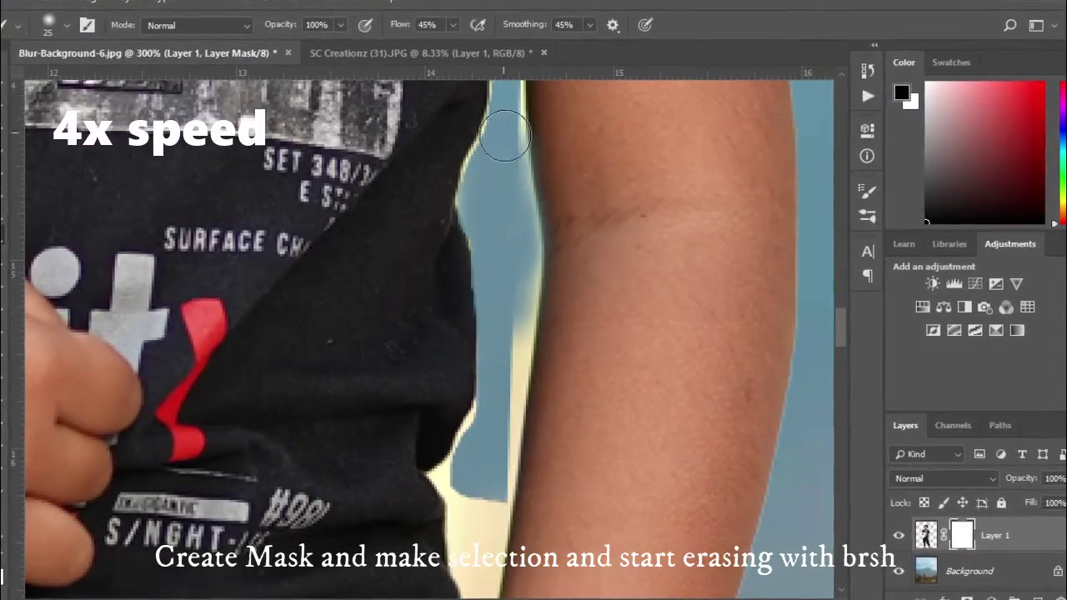
{"action": "scroll", "coordinate": [504, 136], "scroll_direction": "up", "scroll_amount": 1}
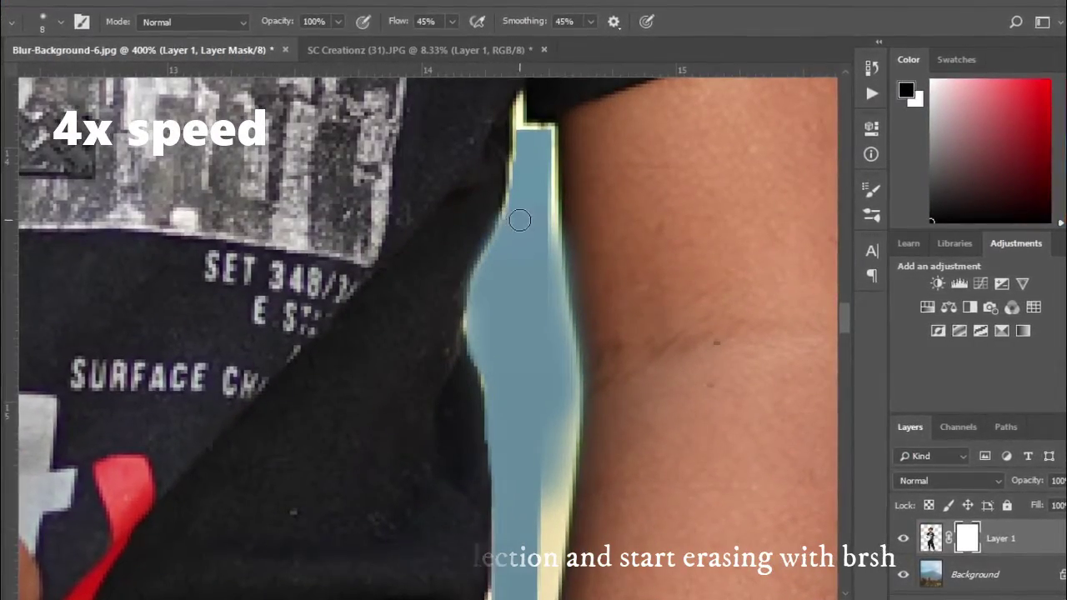
{"action": "scroll", "coordinate": [541, 163], "scroll_direction": "up", "scroll_amount": 3}
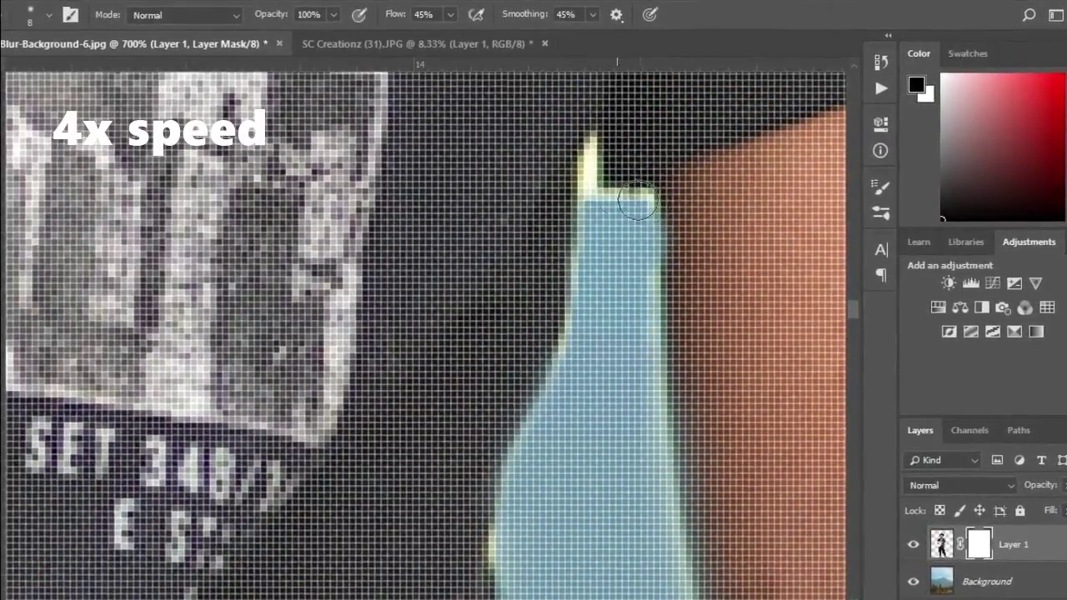
{"action": "scroll", "coordinate": [499, 348], "scroll_direction": "down", "scroll_amount": 3}
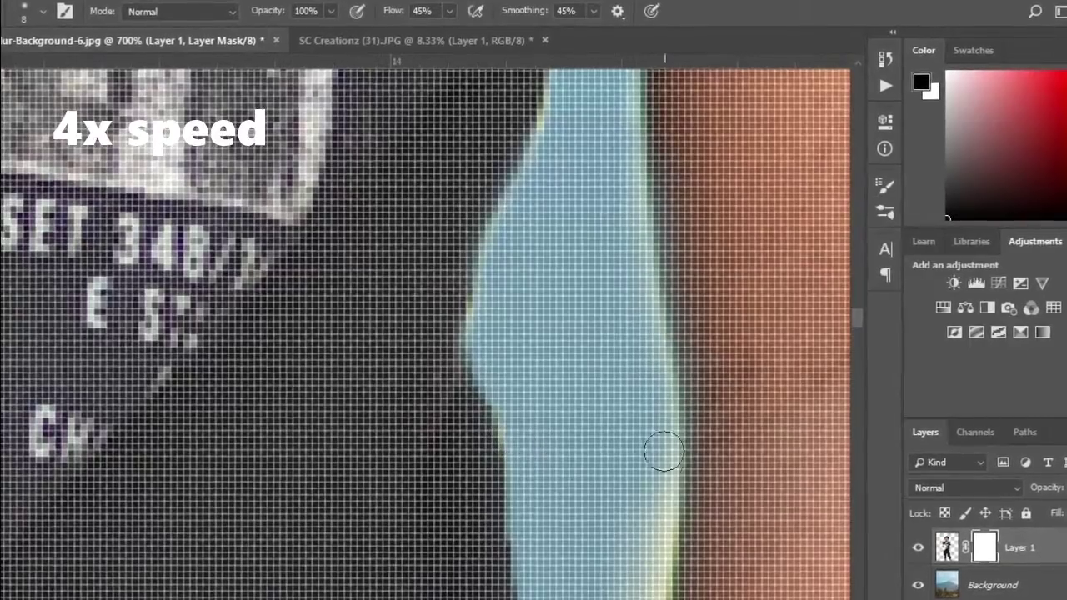
{"action": "scroll", "coordinate": [663, 452], "scroll_direction": "down", "scroll_amount": 4}
{"action": "scroll", "coordinate": [595, 280], "scroll_direction": "up", "scroll_amount": 6}
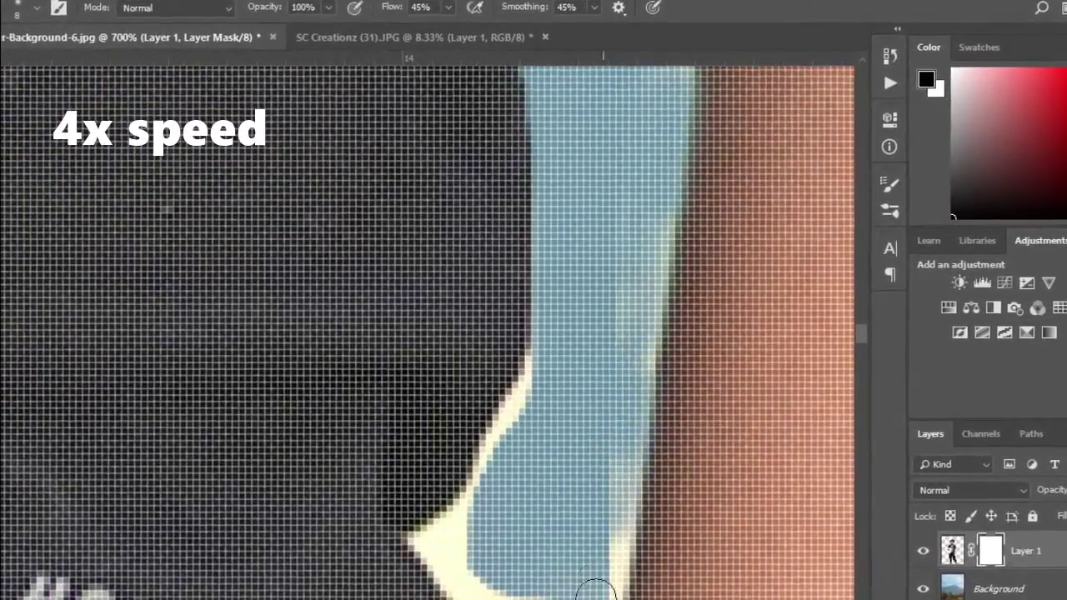
{"action": "left_click_drag", "start_coordinate": [490, 458], "coordinate": [495, 323]}
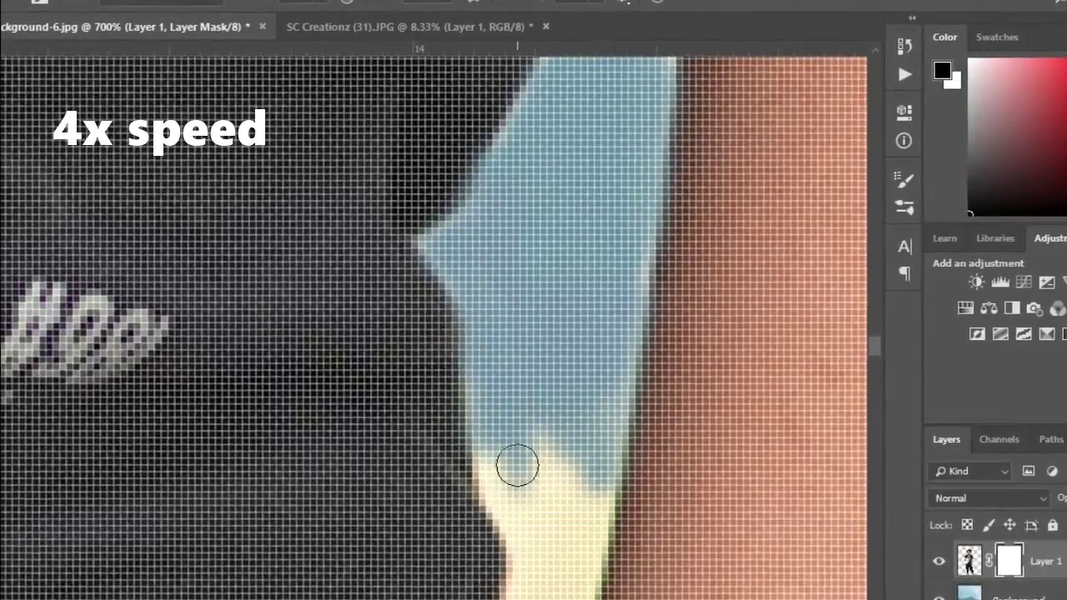
{"action": "scroll", "coordinate": [517, 464], "scroll_direction": "down", "scroll_amount": 3}
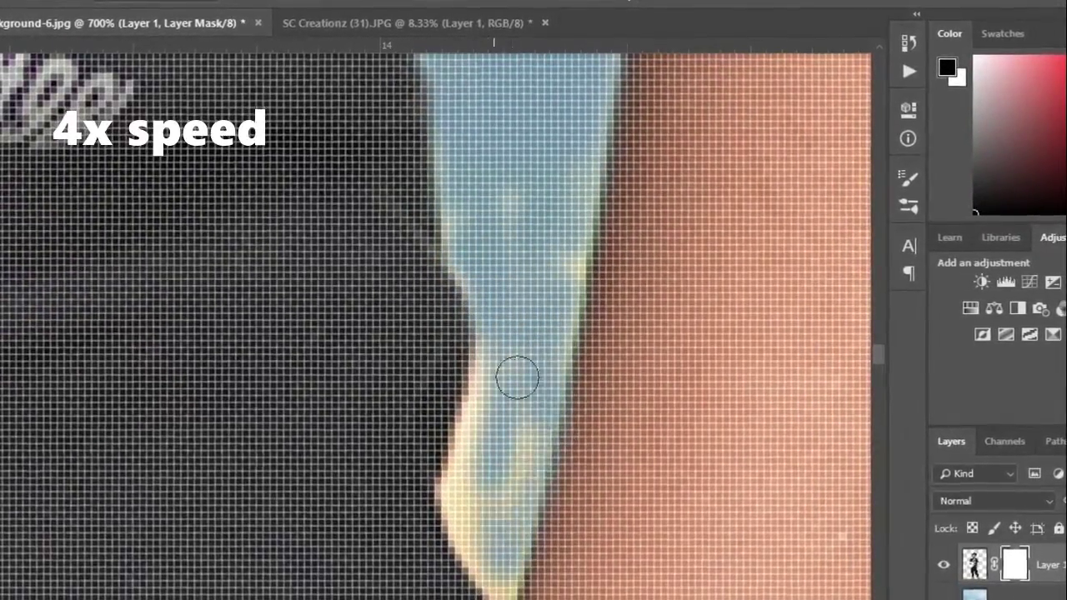
{"action": "mouse_move", "coordinate": [516, 377]}
{"action": "left_mouse_down"}
{"action": "mouse_move", "coordinate": [475, 260]}
{"action": "mouse_move", "coordinate": [578, 245]}
{"action": "mouse_move", "coordinate": [536, 464]}
{"action": "mouse_move", "coordinate": [511, 495]}
{"action": "mouse_move", "coordinate": [510, 459]}
{"action": "left_mouse_up"}
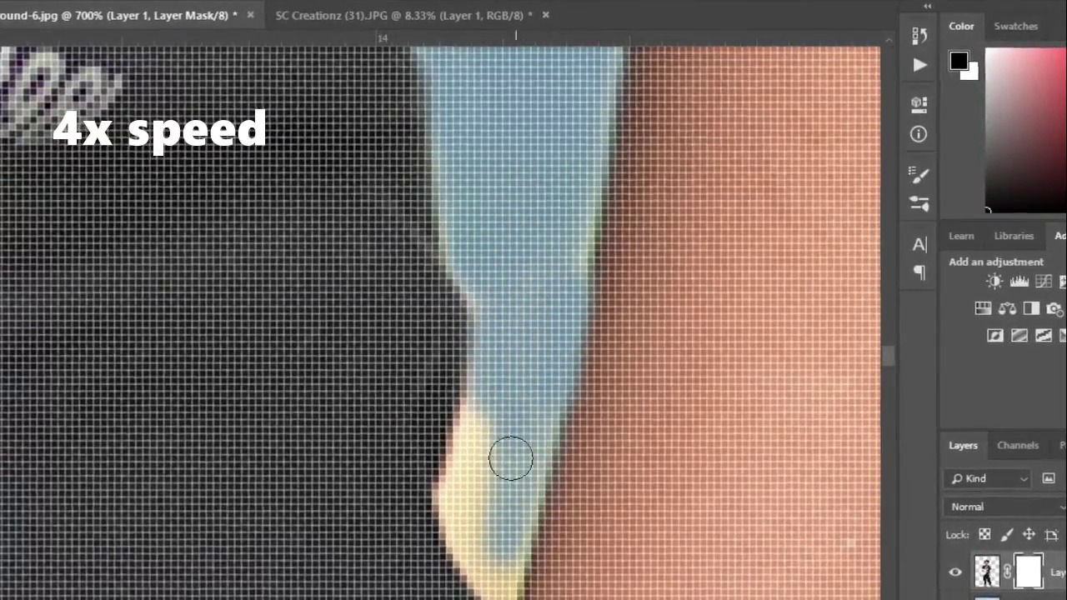
{"action": "scroll", "coordinate": [464, 400], "scroll_direction": "down", "scroll_amount": 2}
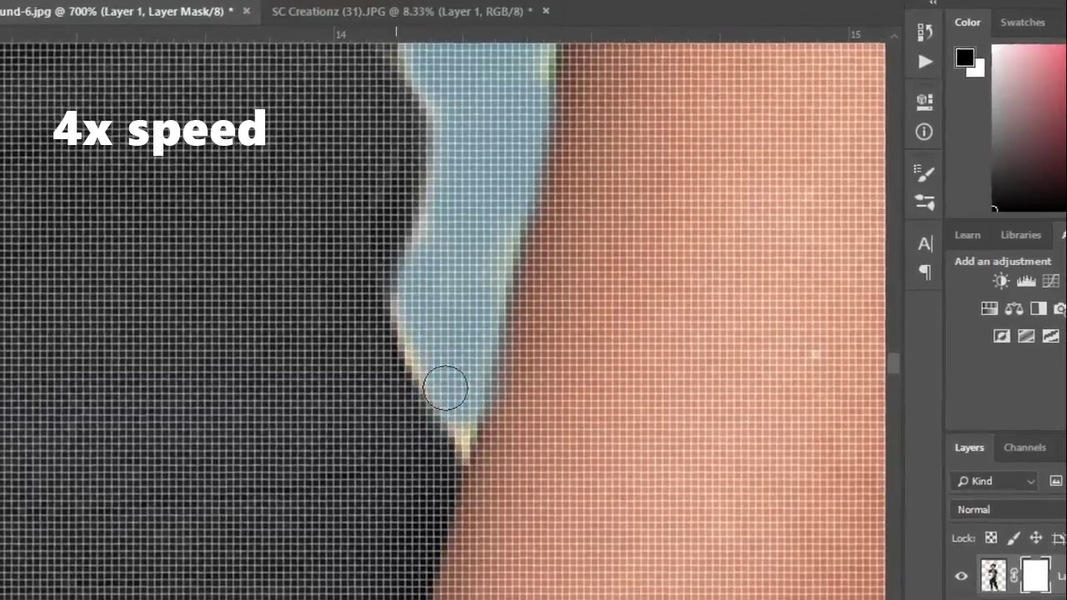
{"action": "key", "text": "ctrl+minus"}
{"action": "key", "text": "ctrl+minus"}
{"action": "key", "text": "ctrl+minus"}
{"action": "key", "text": "ctrl+minus"}
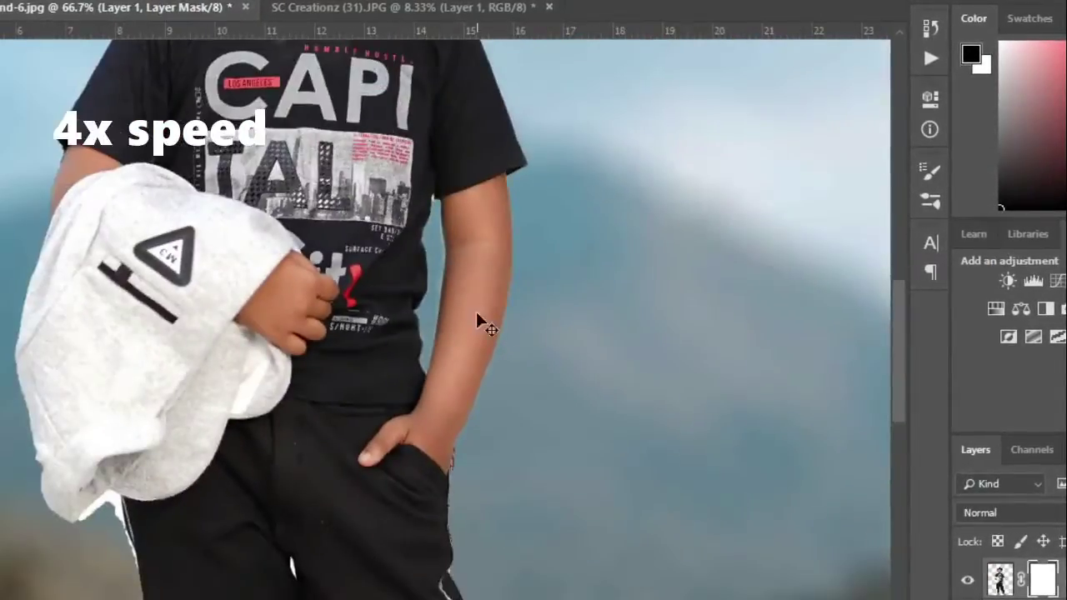
{"action": "key", "text": "ctrl+plus"}
{"action": "key", "text": "ctrl+plus"}
{"action": "key", "text": "ctrl+plus"}
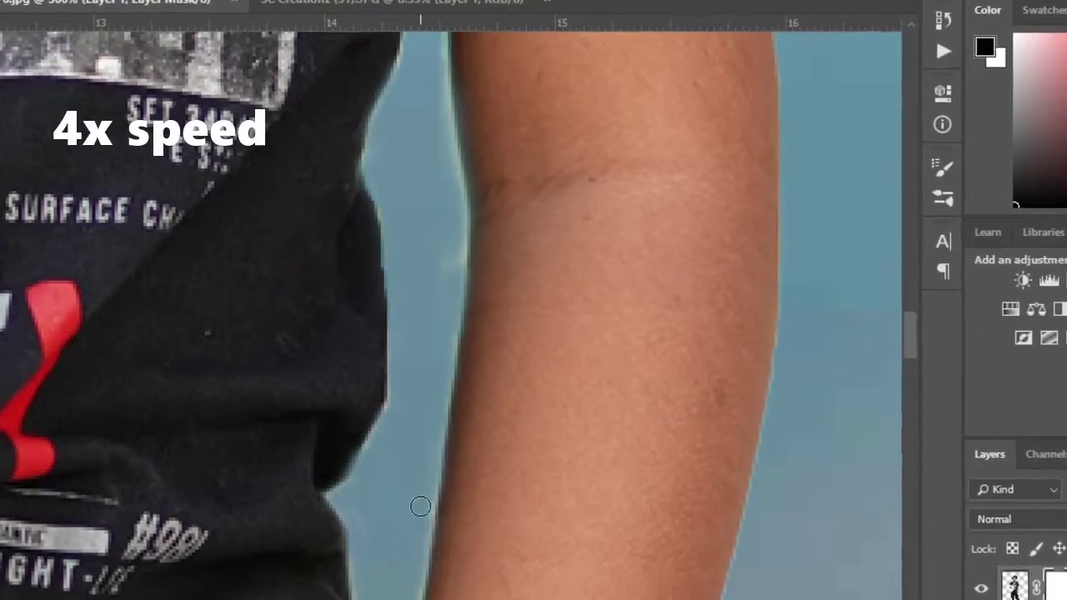
{"action": "scroll", "coordinate": [393, 408], "scroll_direction": "up", "scroll_amount": 2}
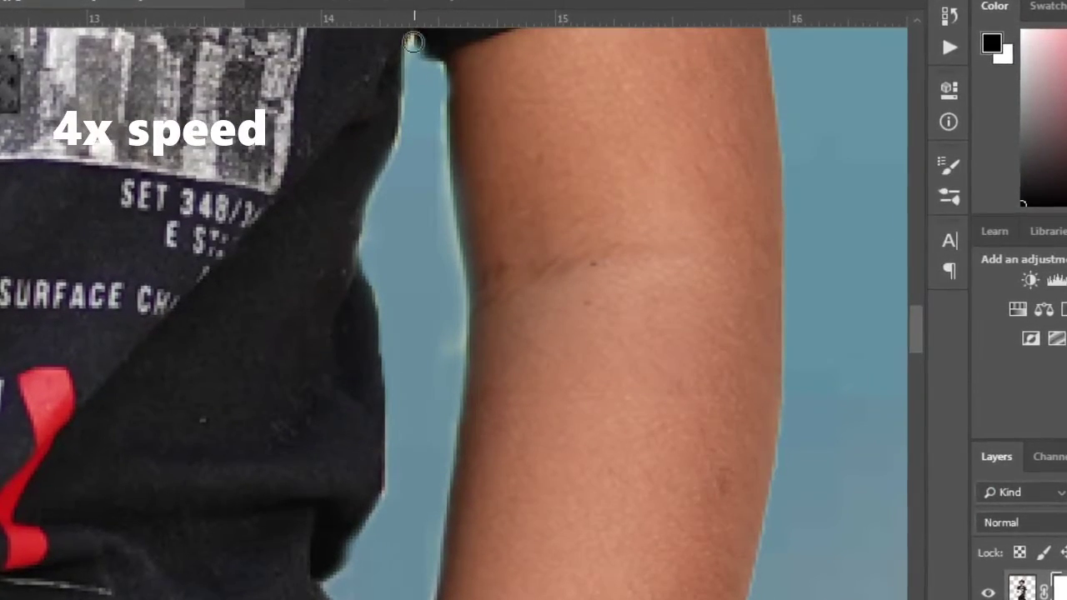
Step: Inspect the sweatshirt hem, trousers and left shoe for leftover background
{"action": "key", "text": "ctrl+minus"}
{"action": "key", "text": "ctrl+minus"}
{"action": "key", "text": "ctrl+minus"}
{"action": "scroll", "coordinate": [458, 300], "scroll_direction": "down", "scroll_amount": 3}
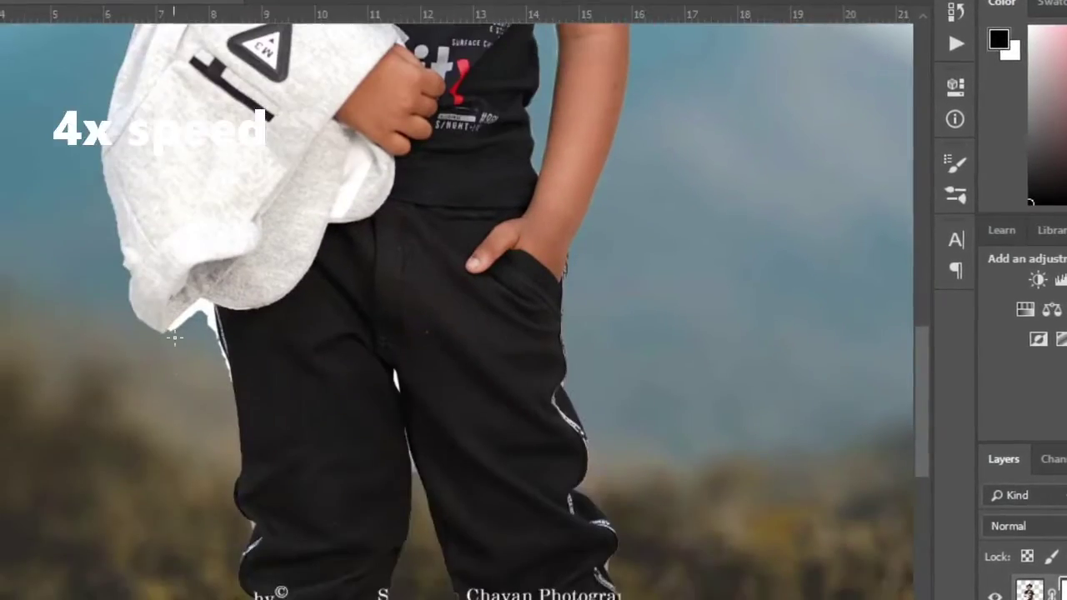
{"action": "key", "text": "ctrl+plus"}
{"action": "key", "text": "ctrl+plus"}
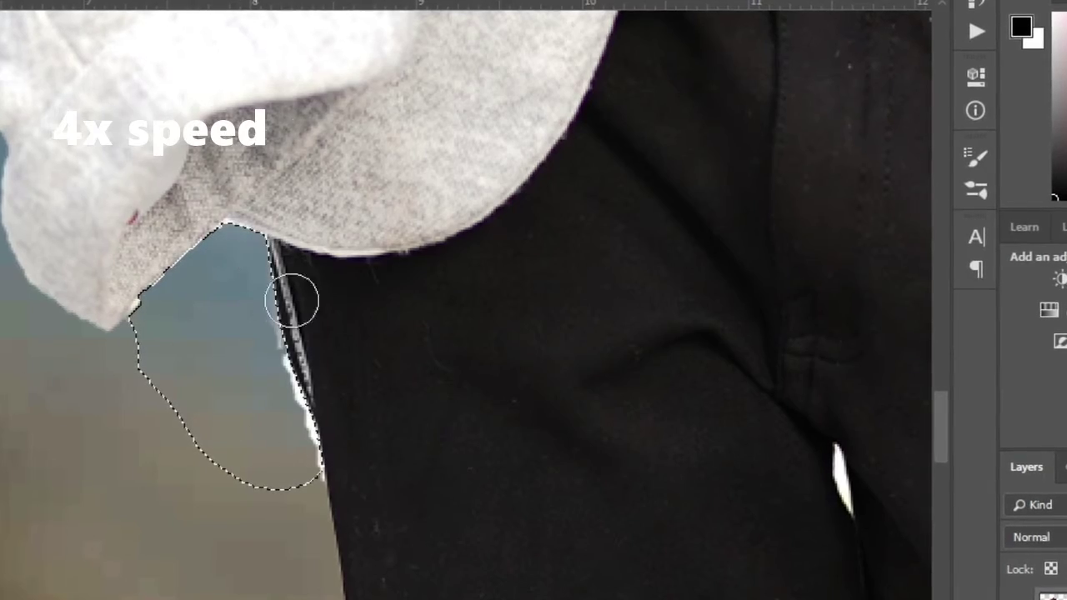
{"action": "scroll", "coordinate": [417, 543], "scroll_direction": "down", "scroll_amount": 3}
{"action": "scroll", "coordinate": [416, 542], "scroll_direction": "down", "scroll_amount": 3}
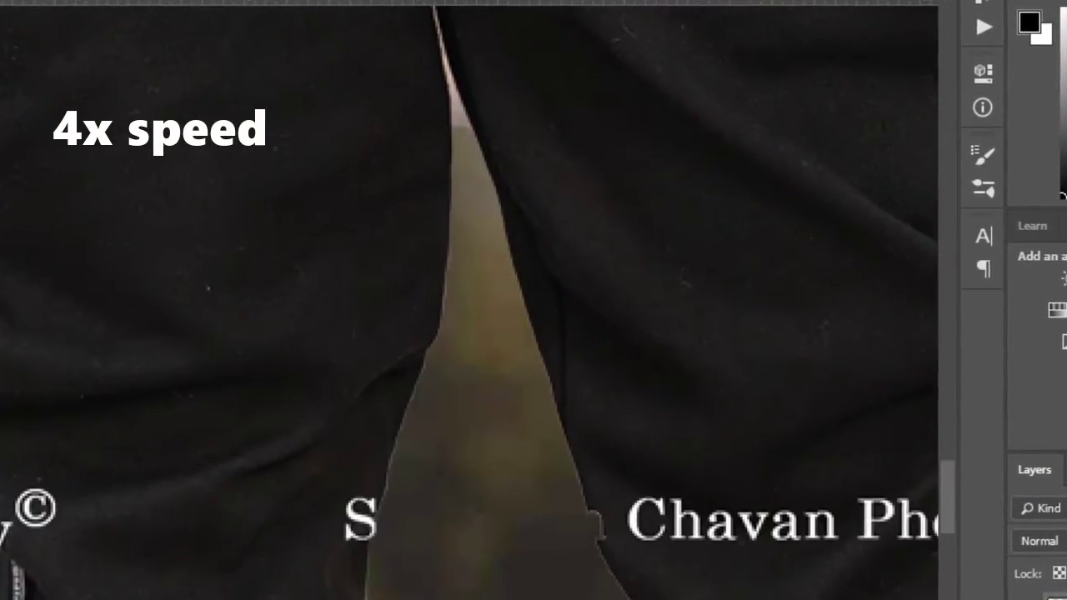
{"action": "key", "text": "ctrl+minus"}
{"action": "key", "text": "ctrl+minus"}
{"action": "key", "text": "ctrl+plus"}
{"action": "key", "text": "ctrl+plus"}
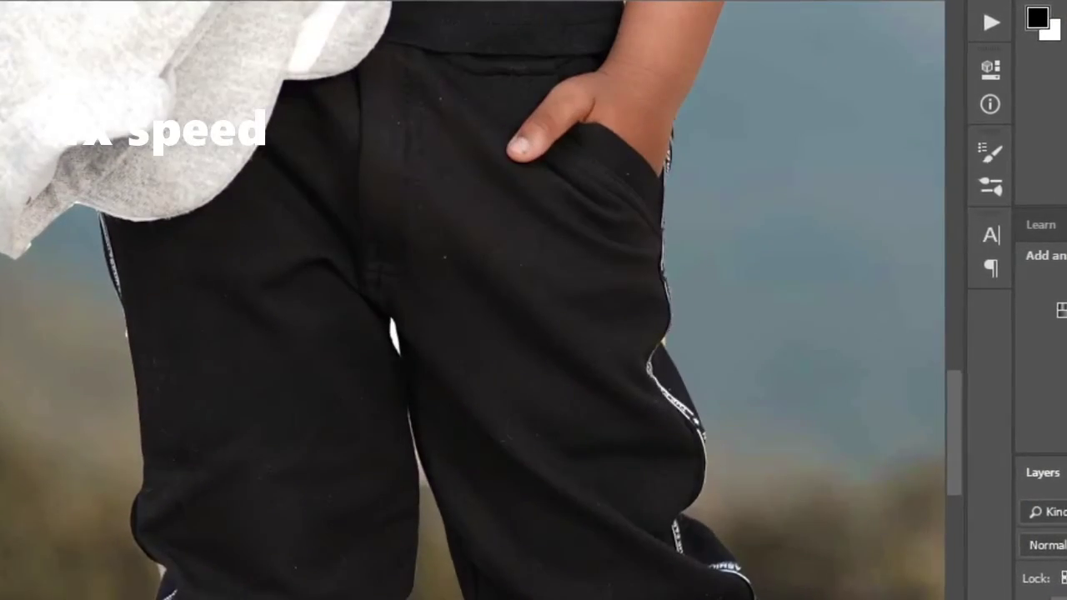
{"action": "scroll", "coordinate": [155, 333], "scroll_direction": "down", "scroll_amount": 5}
{"action": "key", "text": "ctrl+plus"}
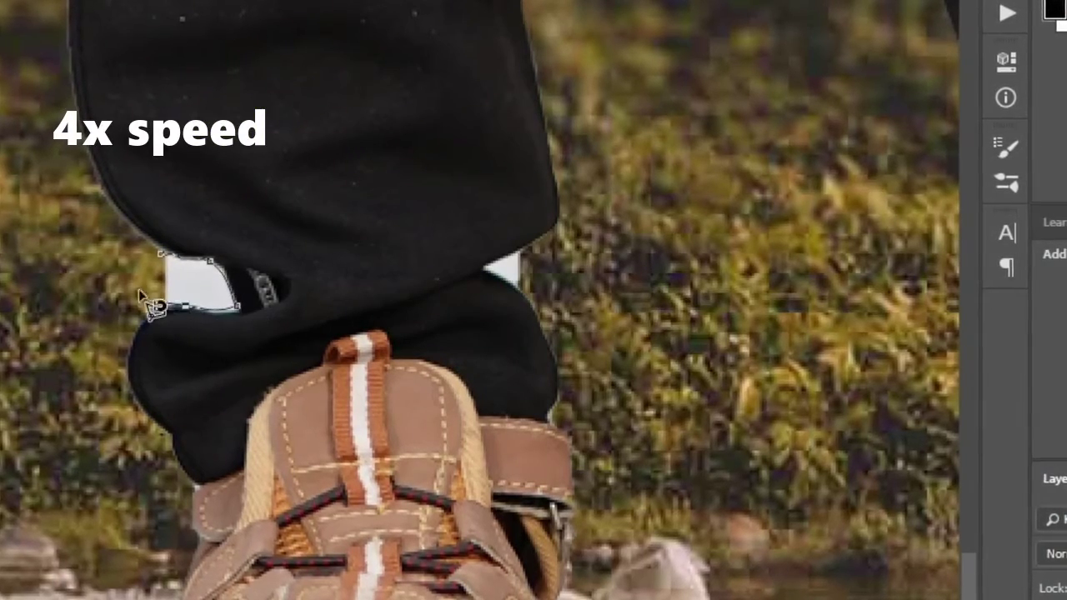
Step: Lasso and feather the white gap by the trouser cuff, then mask it out
{"action": "right_click", "coordinate": [9, 94]}
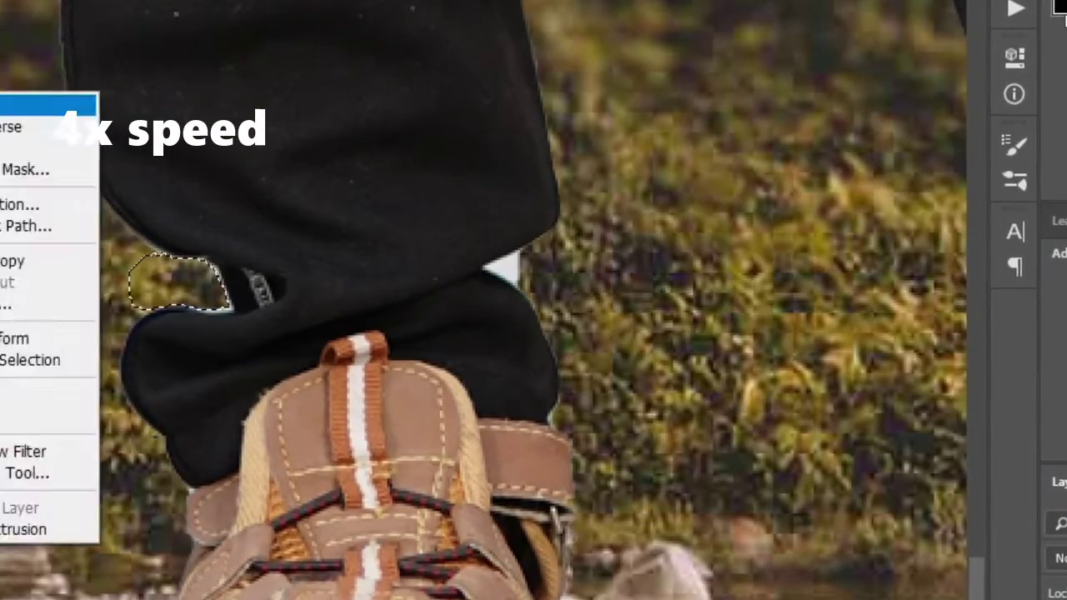
{"action": "left_click", "coordinate": [25, 103]}
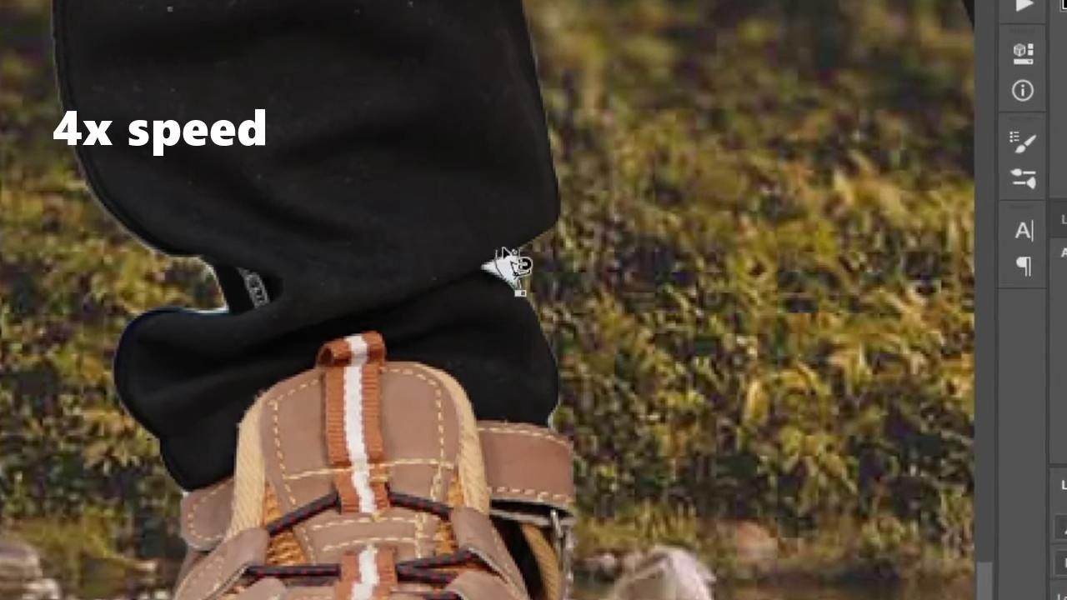
{"action": "left_click", "coordinate": [512, 265]}
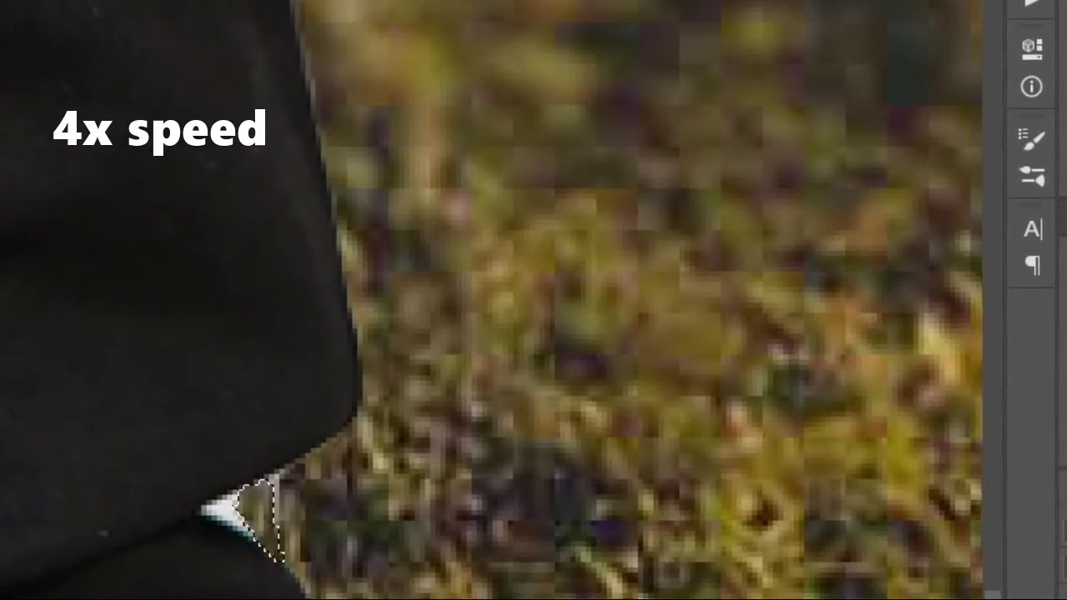
{"action": "right_click", "coordinate": [80, 169]}
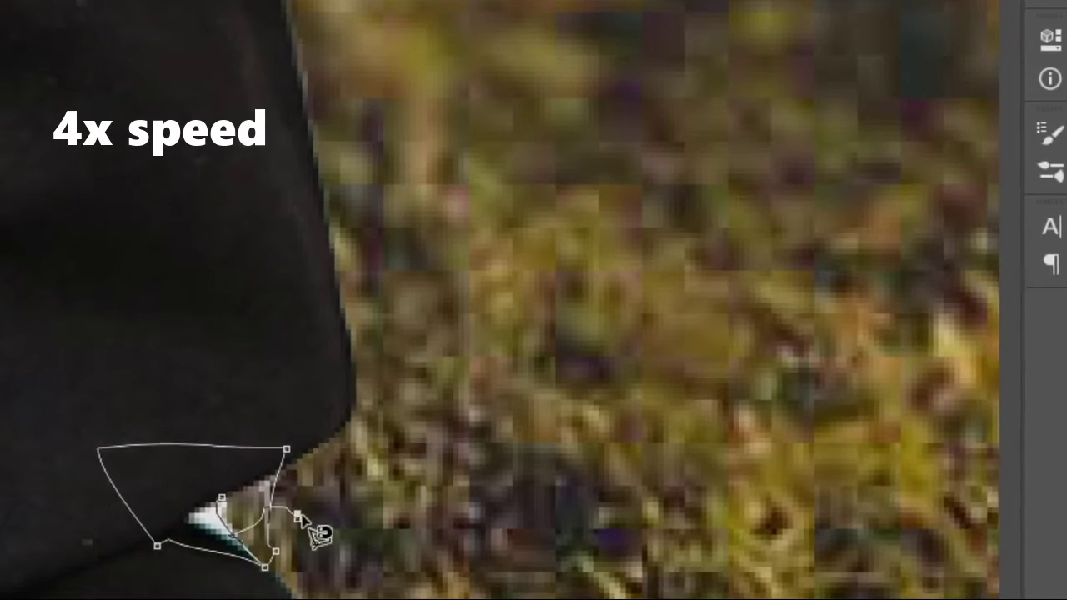
{"action": "right_click", "coordinate": [229, 533]}
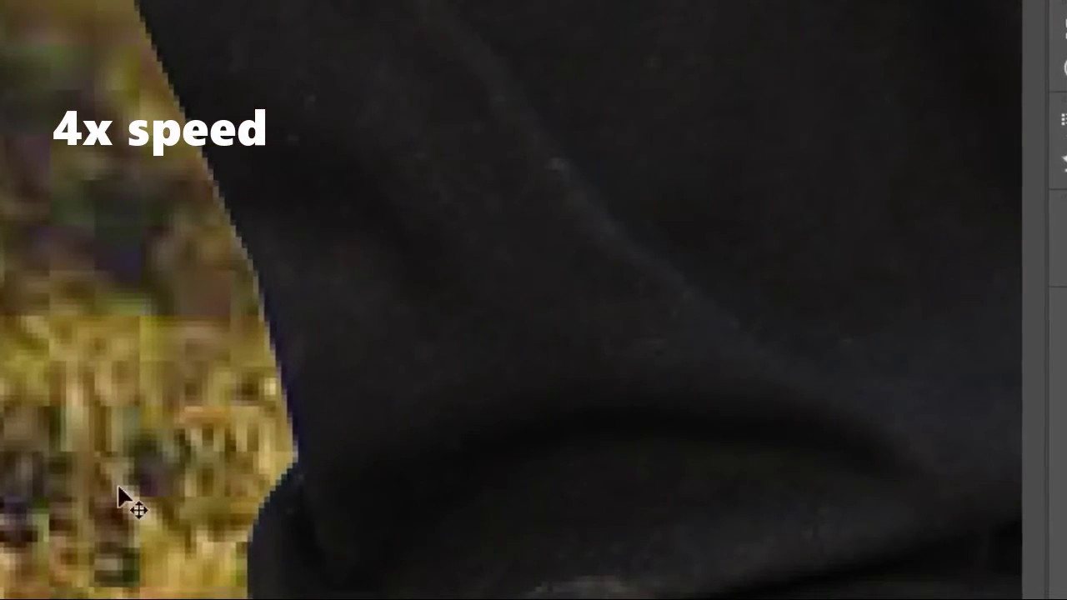
{"action": "mouse_move", "coordinate": [130, 500]}
{"action": "left_mouse_down"}
{"action": "mouse_move", "coordinate": [89, 487]}
{"action": "mouse_move", "coordinate": [520, 528]}
{"action": "left_mouse_up"}
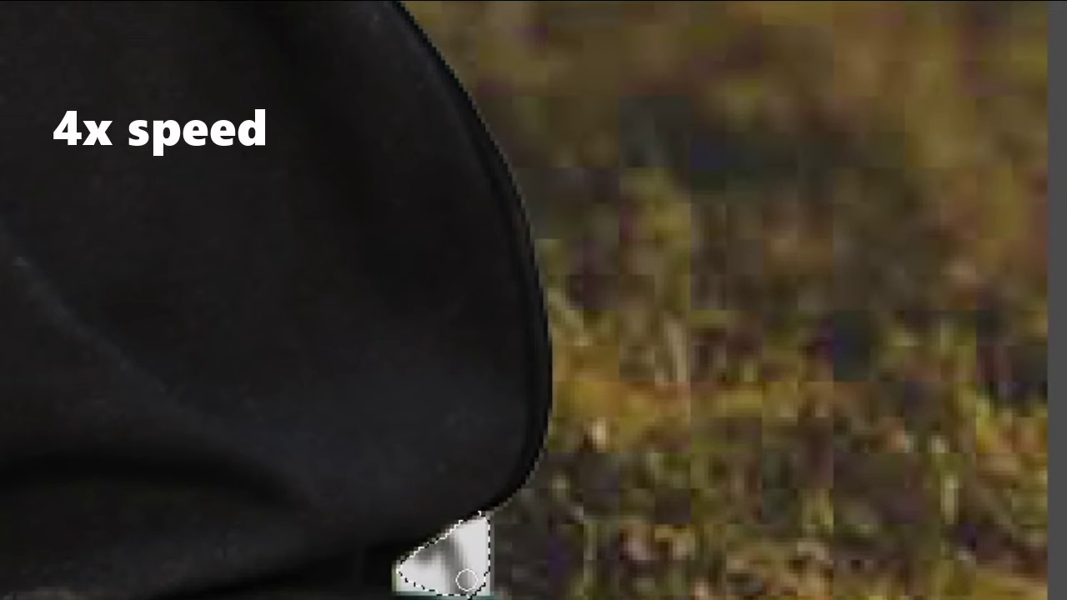
{"action": "left_click", "coordinate": [486, 520]}
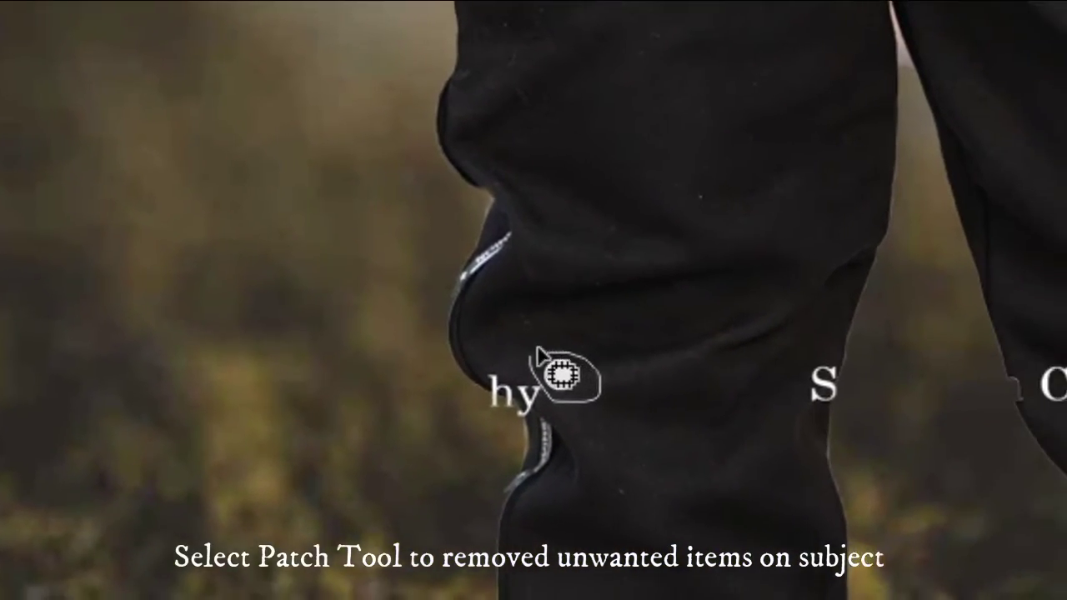
Step: Clone dark fabric over the bright glare along the trouser edge
{"action": "left_click_drag", "start_coordinate": [539, 354], "coordinate": [541, 359]}
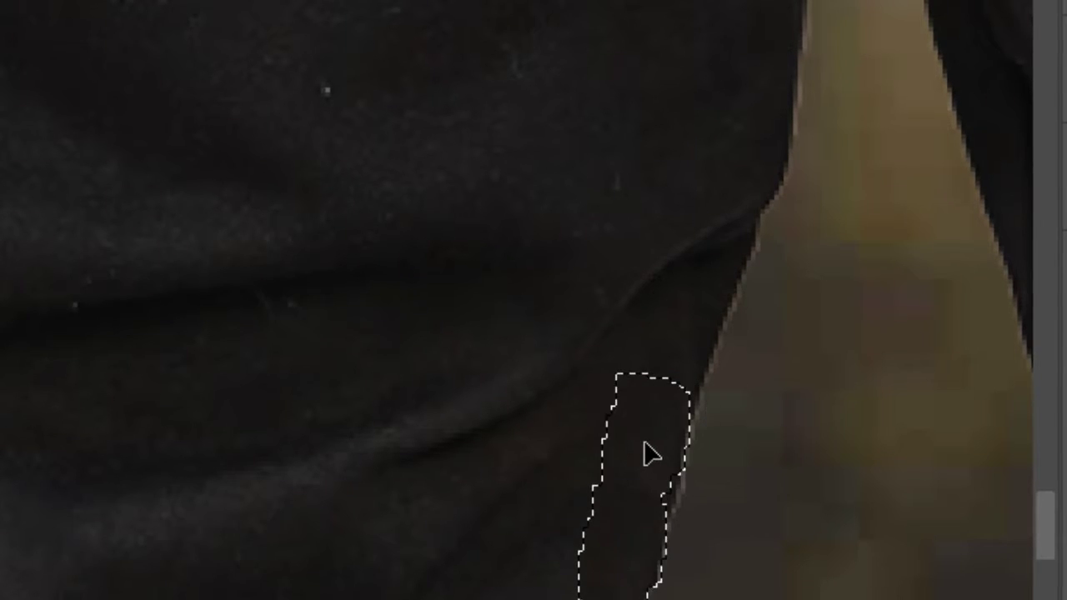
{"action": "left_click_drag", "start_coordinate": [654, 557], "coordinate": [614, 575]}
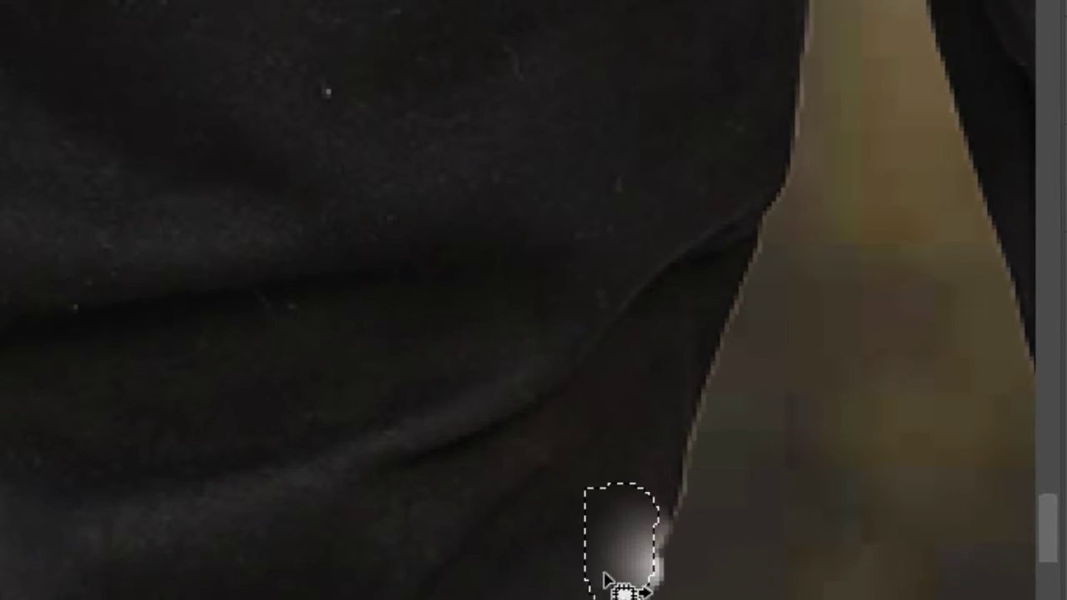
{"action": "mouse_move", "coordinate": [616, 488]}
{"action": "left_mouse_down"}
{"action": "mouse_move", "coordinate": [679, 499]}
{"action": "mouse_move", "coordinate": [671, 543]}
{"action": "mouse_move", "coordinate": [679, 493]}
{"action": "left_mouse_up"}
{"action": "key", "text": "ctrl+d"}
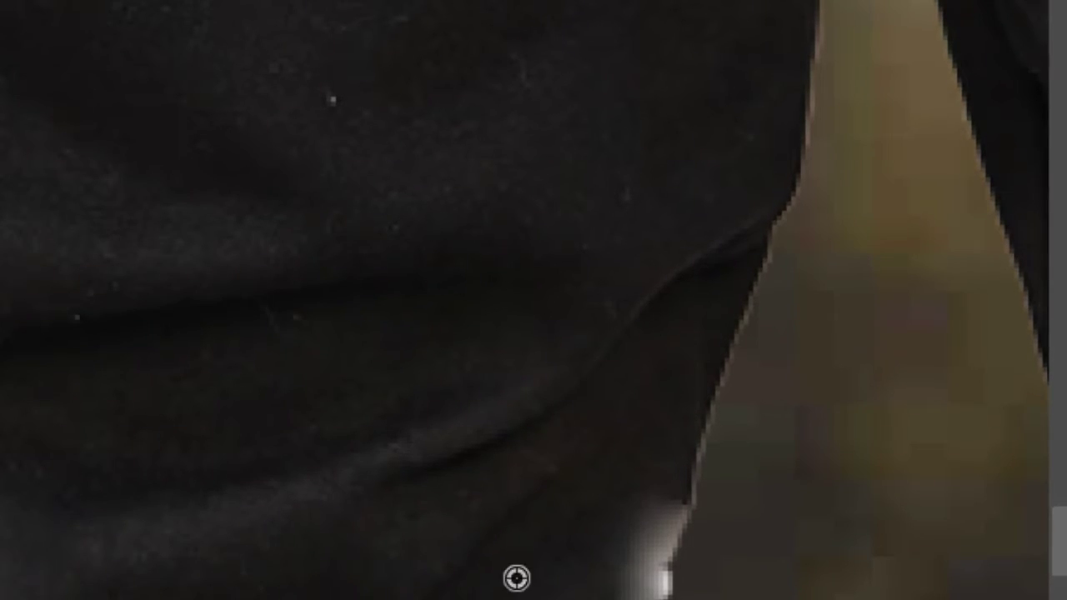
{"action": "left_click", "coordinate": [517, 576], "text": "alt"}
{"action": "mouse_move", "coordinate": [617, 500]}
{"action": "left_mouse_down"}
{"action": "mouse_move", "coordinate": [600, 593]}
{"action": "mouse_move", "coordinate": [633, 516]}
{"action": "mouse_move", "coordinate": [622, 594]}
{"action": "left_mouse_up"}
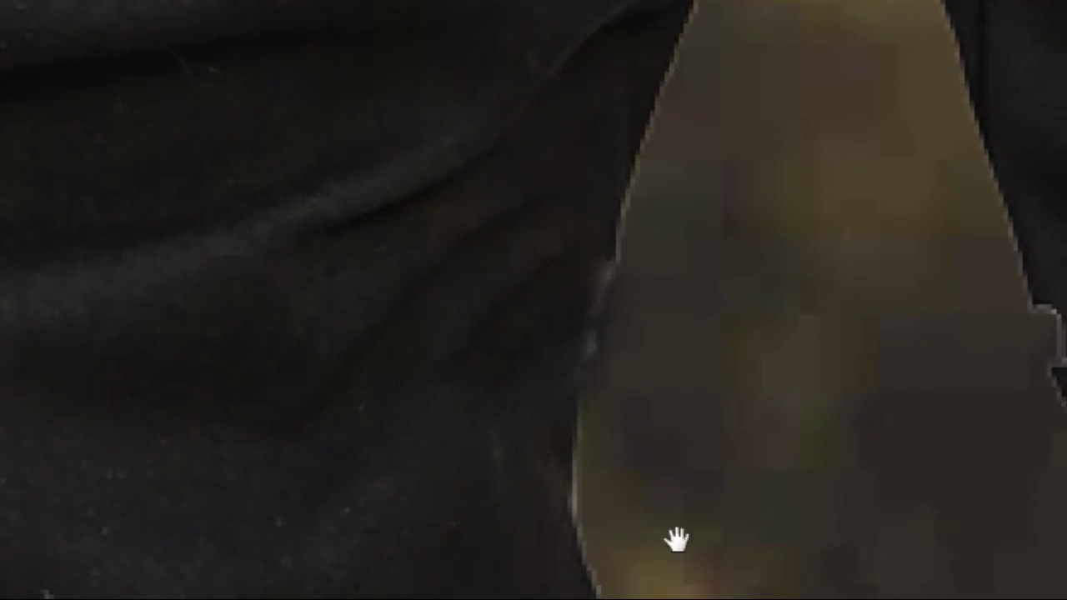
Step: Patch the first watermark letters and a dark spot with nearby trouser fabric
{"action": "left_click_drag", "start_coordinate": [667, 540], "coordinate": [352, 305]}
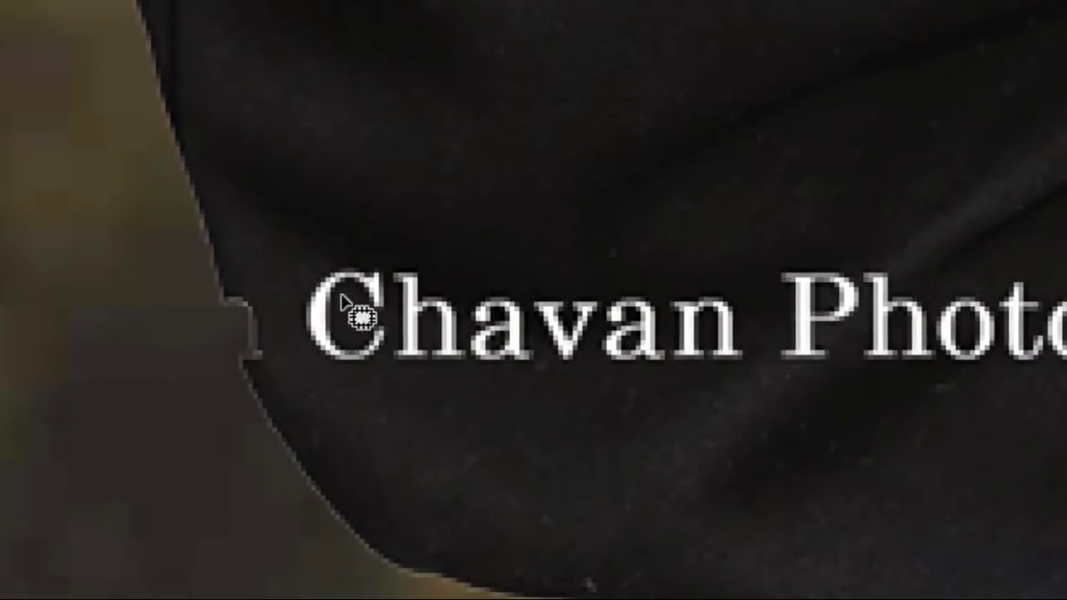
{"action": "left_click_drag", "start_coordinate": [301, 221], "coordinate": [535, 367]}
{"action": "left_click_drag", "start_coordinate": [375, 308], "coordinate": [375, 208]}
{"action": "left_click_drag", "start_coordinate": [382, 279], "coordinate": [450, 350]}
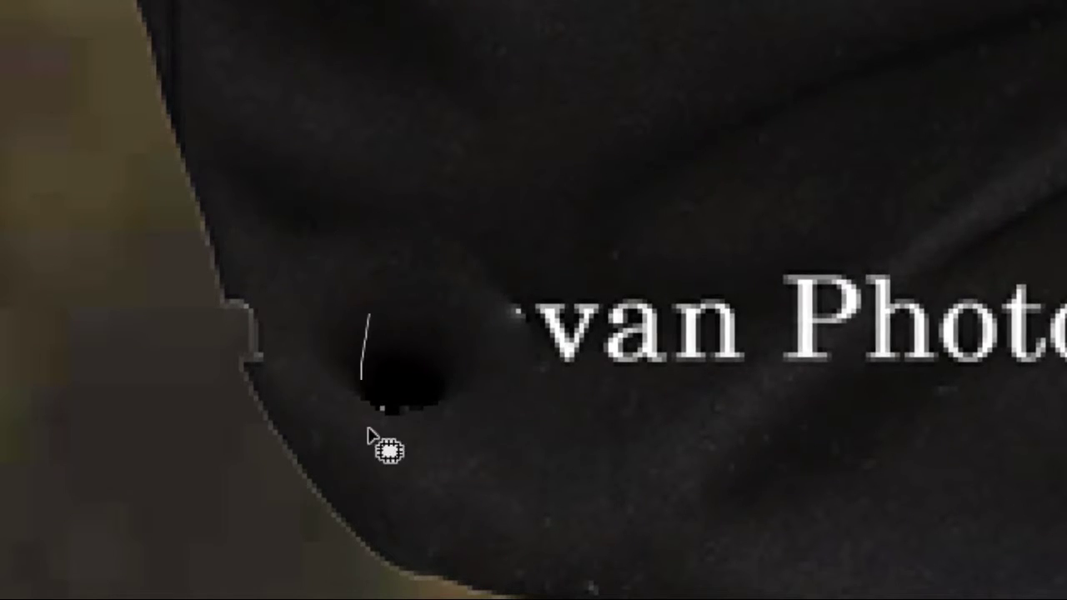
{"action": "left_click_drag", "start_coordinate": [383, 387], "coordinate": [709, 484]}
{"action": "left_click_drag", "start_coordinate": [519, 238], "coordinate": [712, 250]}
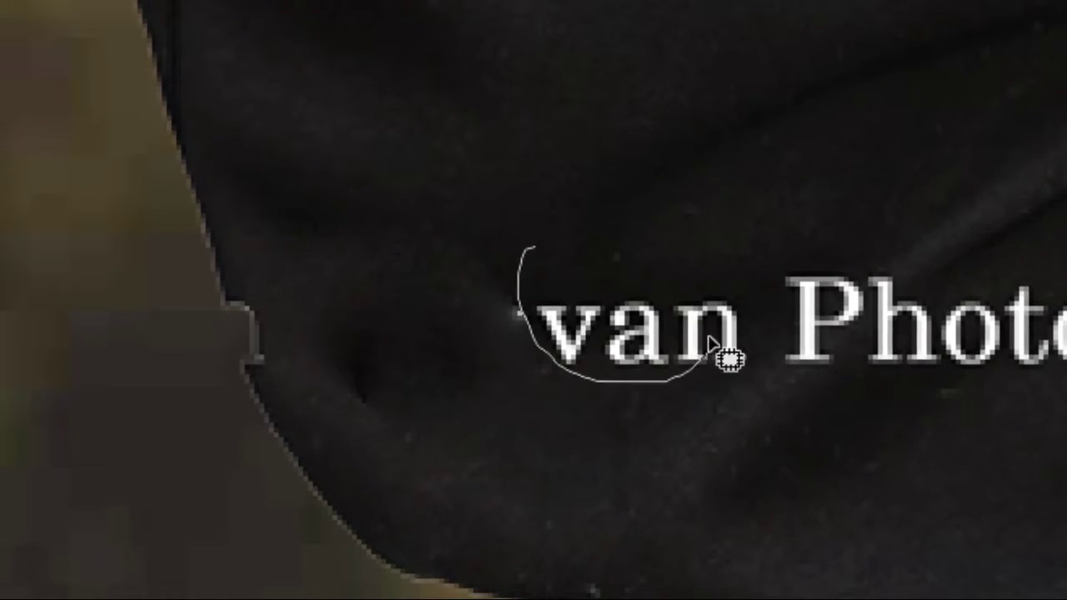
{"action": "left_click_drag", "start_coordinate": [635, 382], "coordinate": [613, 220]}
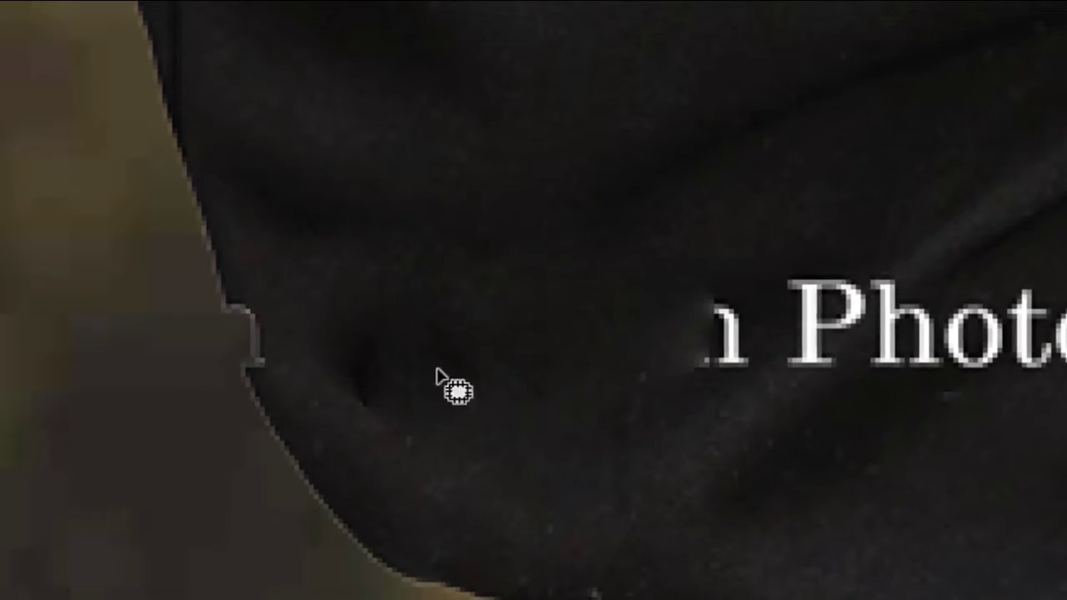
{"action": "mouse_move", "coordinate": [431, 321]}
{"action": "left_mouse_down"}
{"action": "mouse_move", "coordinate": [339, 377]}
{"action": "mouse_move", "coordinate": [409, 424]}
{"action": "mouse_move", "coordinate": [647, 453]}
{"action": "left_mouse_up"}
{"action": "scroll", "coordinate": [647, 453], "scroll_direction": "right", "scroll_amount": 5}
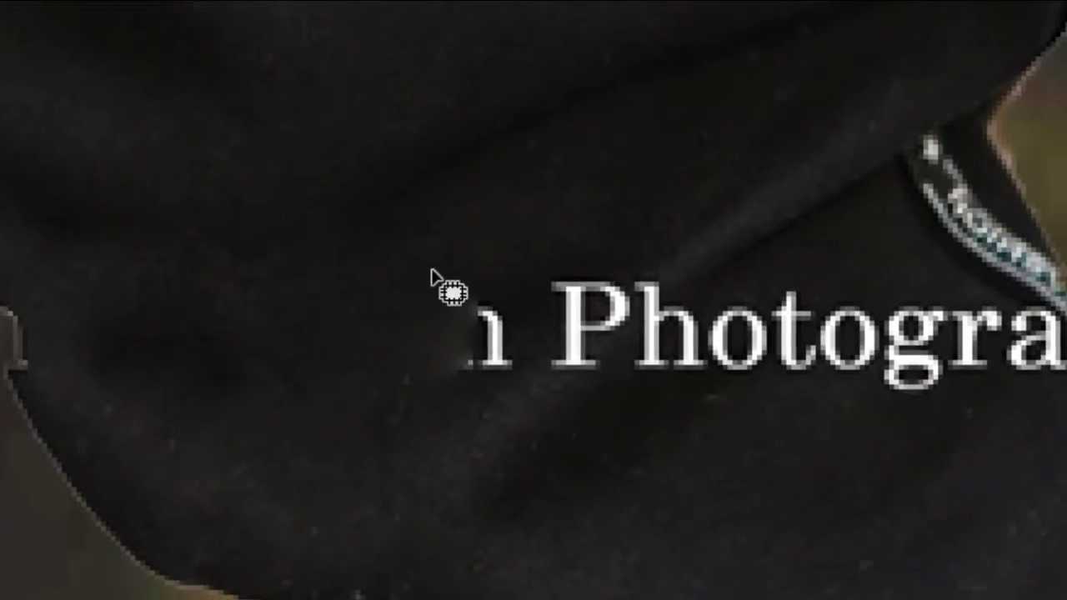
{"action": "mouse_move", "coordinate": [453, 241]}
{"action": "left_mouse_down"}
{"action": "mouse_move", "coordinate": [528, 262]}
{"action": "mouse_move", "coordinate": [507, 320]}
{"action": "left_mouse_up"}
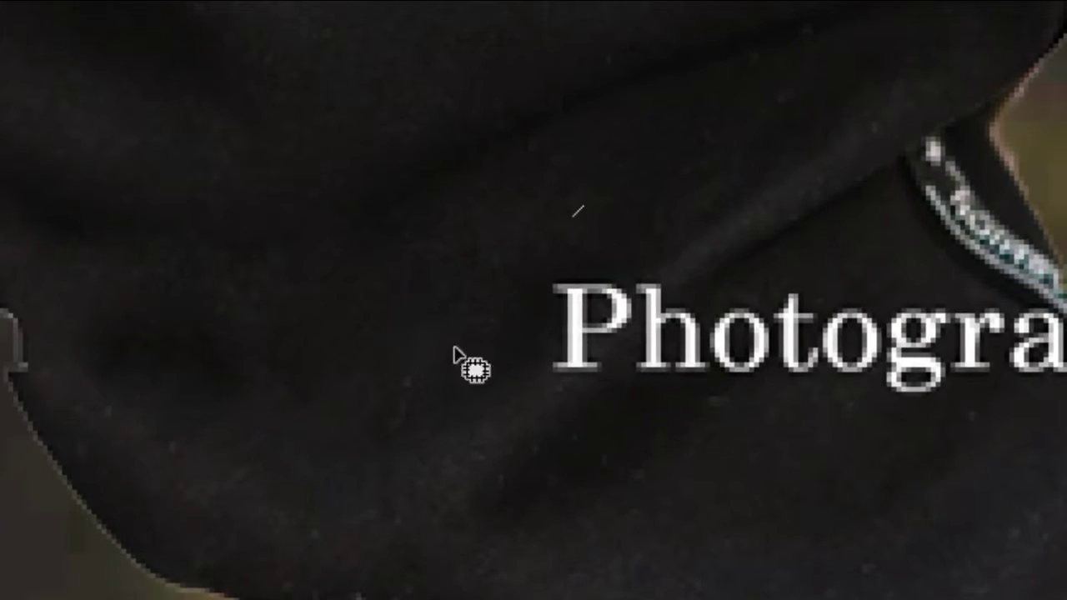
{"action": "mouse_move", "coordinate": [655, 333]}
{"action": "left_mouse_down"}
{"action": "mouse_move", "coordinate": [511, 362]}
{"action": "mouse_move", "coordinate": [533, 328]}
{"action": "left_mouse_up"}
{"action": "left_click_drag", "start_coordinate": [450, 204], "coordinate": [405, 242]}
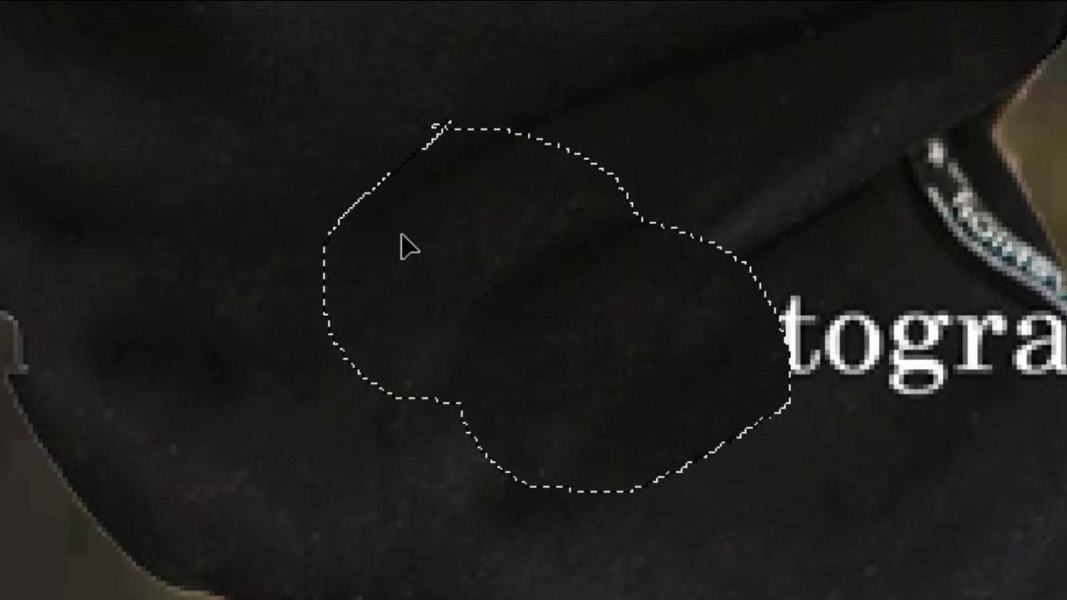
{"action": "left_click_drag", "start_coordinate": [421, 327], "coordinate": [815, 523]}
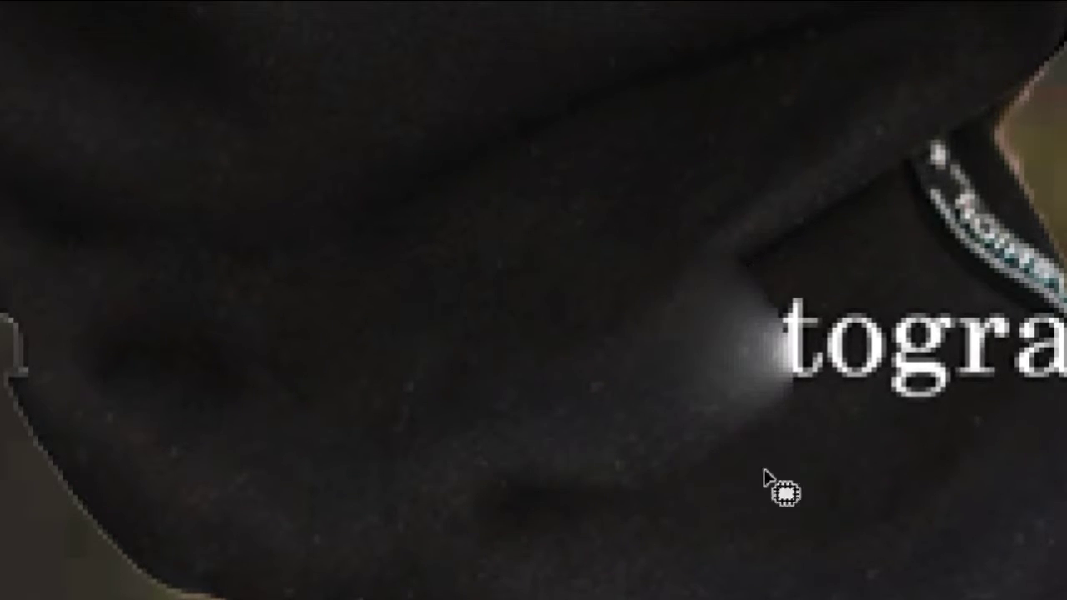
Step: Patch out the remaining lettering and the bright glow near the collar
{"action": "left_click_drag", "start_coordinate": [764, 227], "coordinate": [833, 552]}
{"action": "left_click_drag", "start_coordinate": [718, 405], "coordinate": [493, 388]}
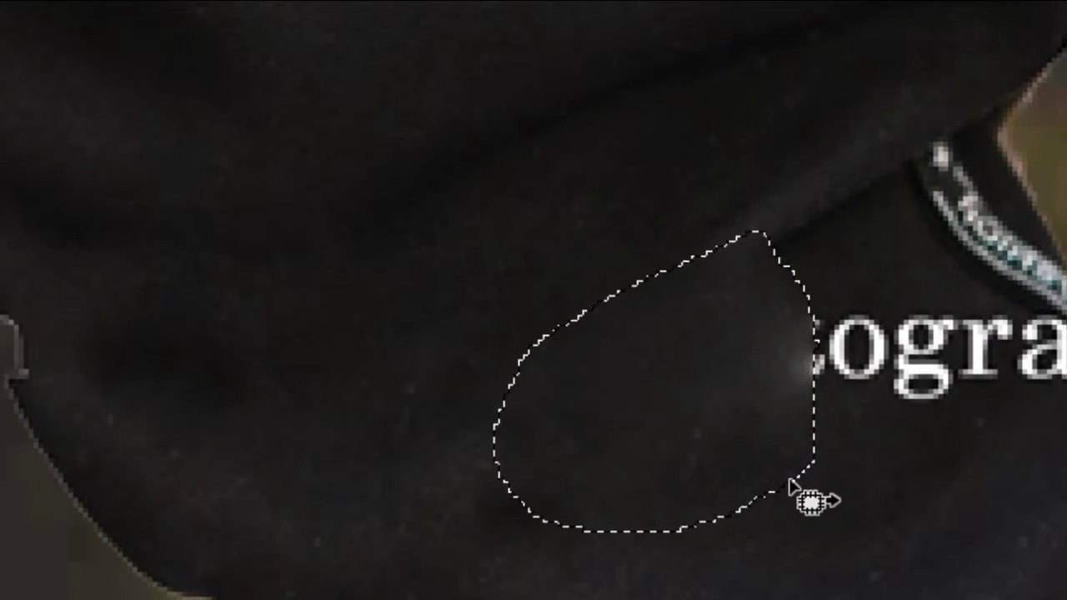
{"action": "key", "text": "ctrl+d"}
{"action": "mouse_move", "coordinate": [455, 358]}
{"action": "left_mouse_down"}
{"action": "mouse_move", "coordinate": [558, 519]}
{"action": "mouse_move", "coordinate": [529, 535]}
{"action": "mouse_move", "coordinate": [515, 293]}
{"action": "mouse_move", "coordinate": [591, 326]}
{"action": "mouse_move", "coordinate": [714, 508]}
{"action": "left_mouse_up"}
{"action": "key", "text": "ctrl+d"}
{"action": "key", "text": "ctrl+d"}
{"action": "mouse_move", "coordinate": [614, 322]}
{"action": "left_mouse_down"}
{"action": "mouse_move", "coordinate": [745, 409]}
{"action": "mouse_move", "coordinate": [558, 333]}
{"action": "left_mouse_up"}
{"action": "left_click_drag", "start_coordinate": [666, 395], "coordinate": [702, 586]}
{"action": "key", "text": "ctrl+d"}
{"action": "mouse_move", "coordinate": [683, 354]}
{"action": "left_mouse_down"}
{"action": "mouse_move", "coordinate": [773, 517]}
{"action": "mouse_move", "coordinate": [633, 591]}
{"action": "left_mouse_up"}
{"action": "key", "text": "ctrl+d"}
{"action": "left_click_drag", "start_coordinate": [625, 428], "coordinate": [621, 417]}
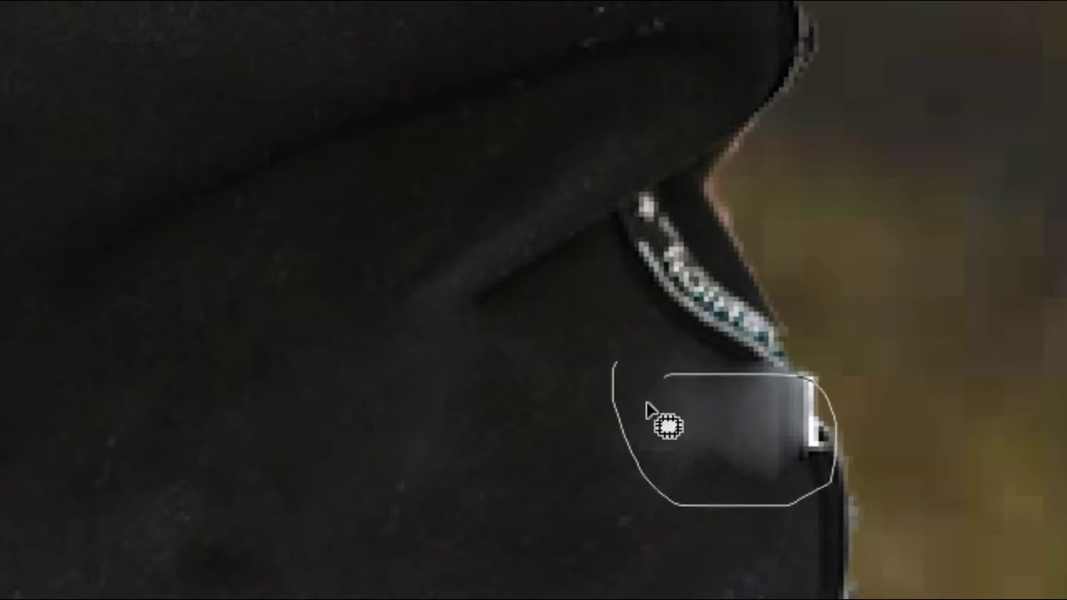
{"action": "key", "text": "ctrl+d"}
{"action": "key", "text": "s"}
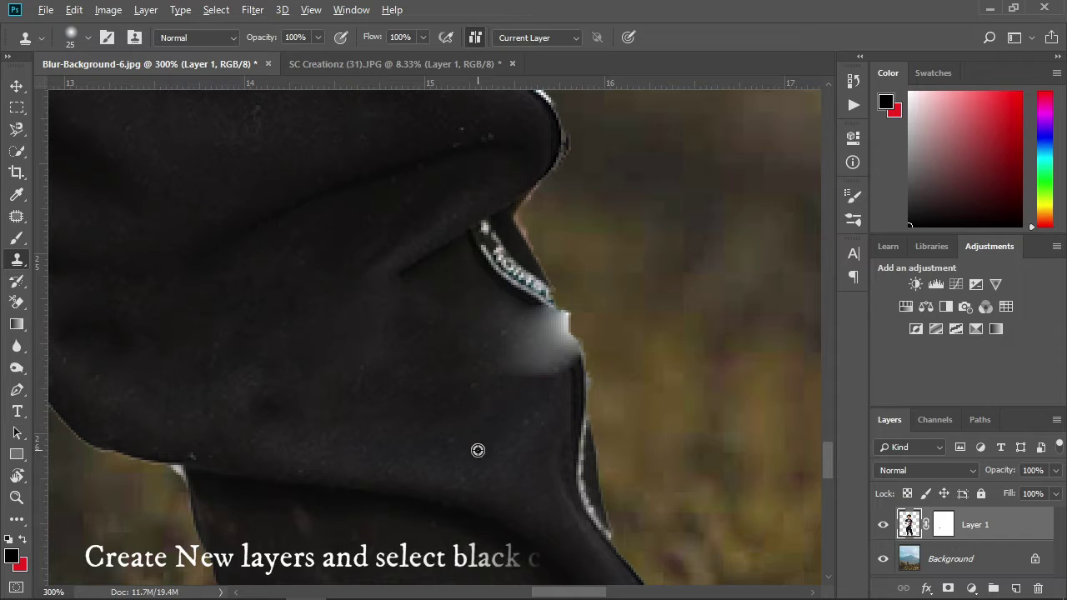
Step: Clone over the collar glow, then zoom out and toggle Layer 1 to compare
{"action": "mouse_move", "coordinate": [500, 427]}
{"action": "left_mouse_down"}
{"action": "mouse_move", "coordinate": [519, 324]}
{"action": "mouse_move", "coordinate": [530, 330]}
{"action": "mouse_move", "coordinate": [541, 310]}
{"action": "mouse_move", "coordinate": [529, 342]}
{"action": "left_mouse_up"}
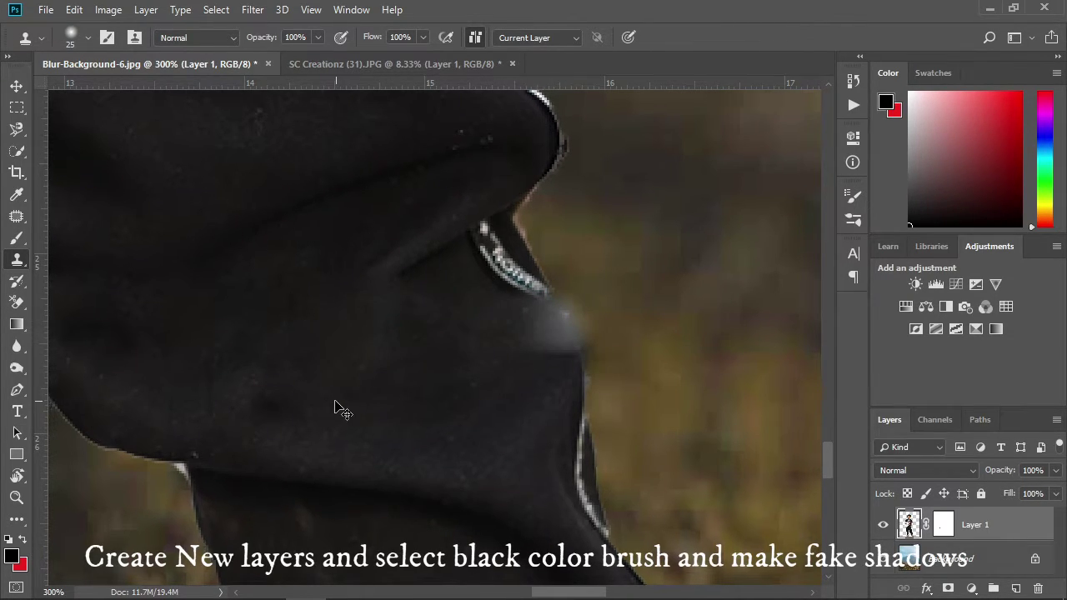
{"action": "key", "text": "ctrl+minus"}
{"action": "key", "text": "ctrl+minus"}
{"action": "key", "text": "ctrl+minus"}
{"action": "key", "text": "ctrl+minus"}
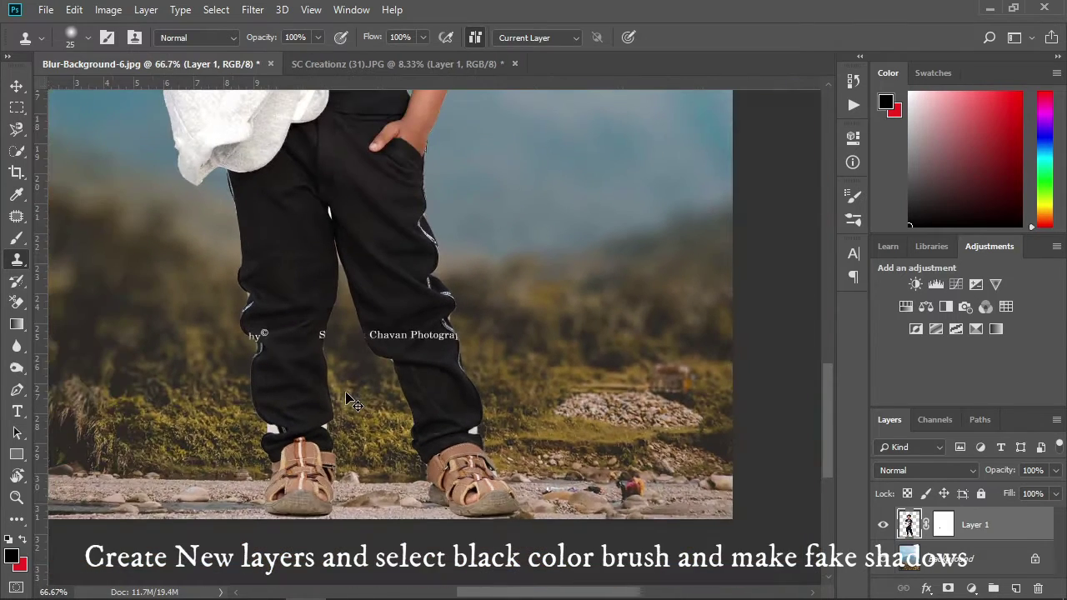
{"action": "key", "text": "ctrl+minus"}
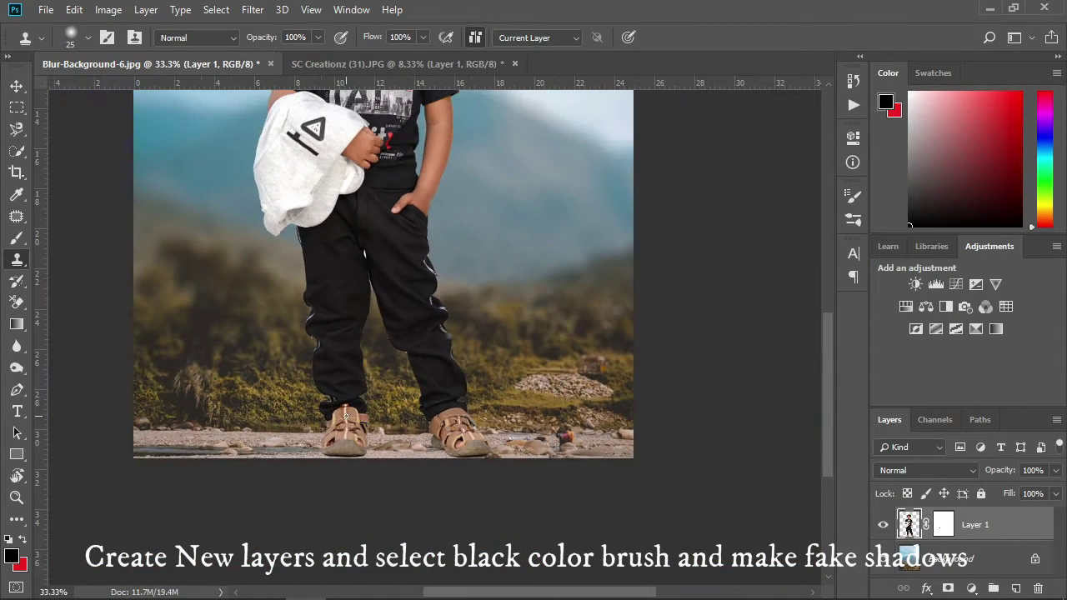
{"action": "key", "text": "ctrl+minus"}
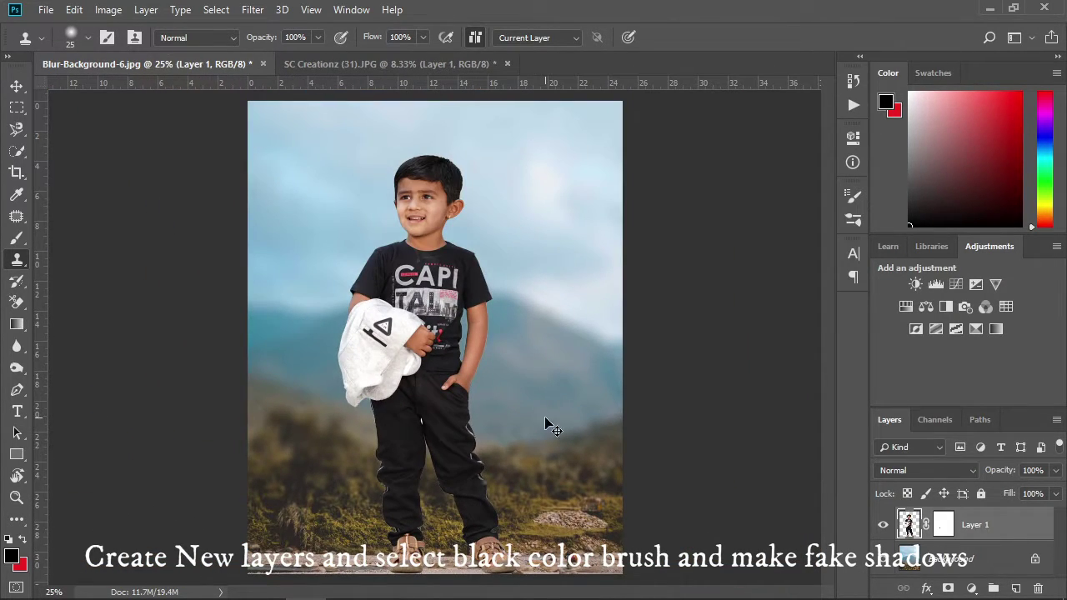
{"action": "left_click", "coordinate": [883, 525]}
{"action": "left_click", "coordinate": [908, 559]}
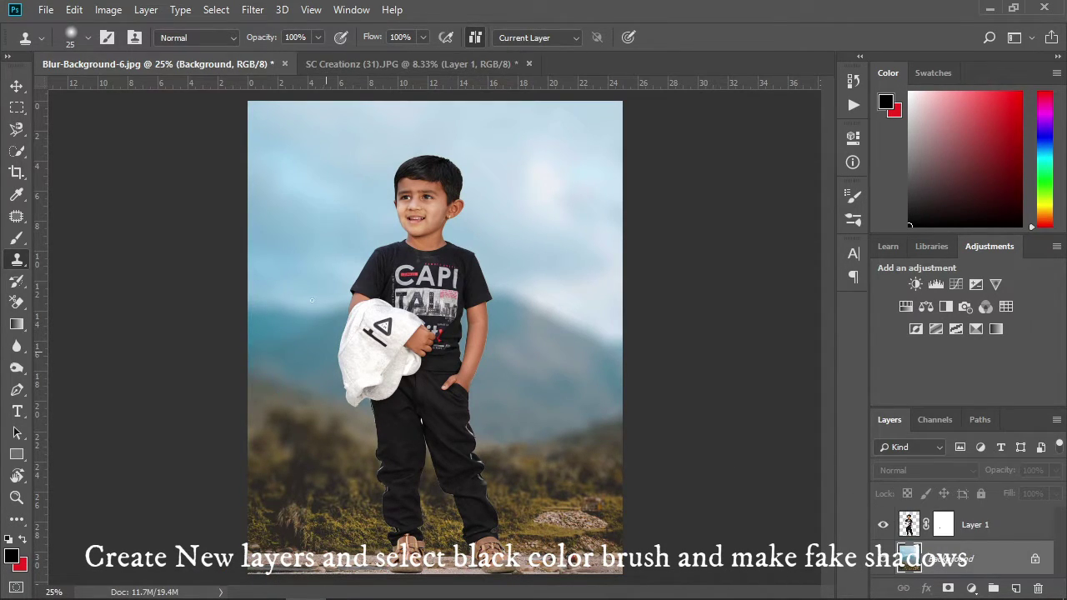
{"action": "left_click", "coordinate": [966, 522]}
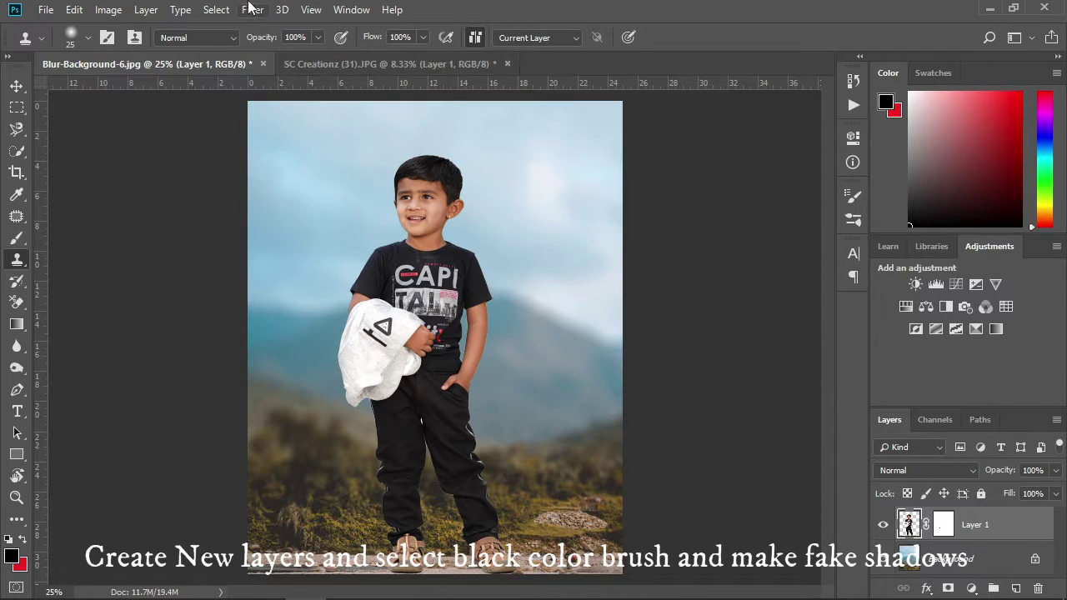
Step: Apply Camera Raw Filter Auto tone plus a vibrance boost to the boy's layer
{"action": "left_click", "coordinate": [251, 9]}
{"action": "left_click", "coordinate": [317, 109]}
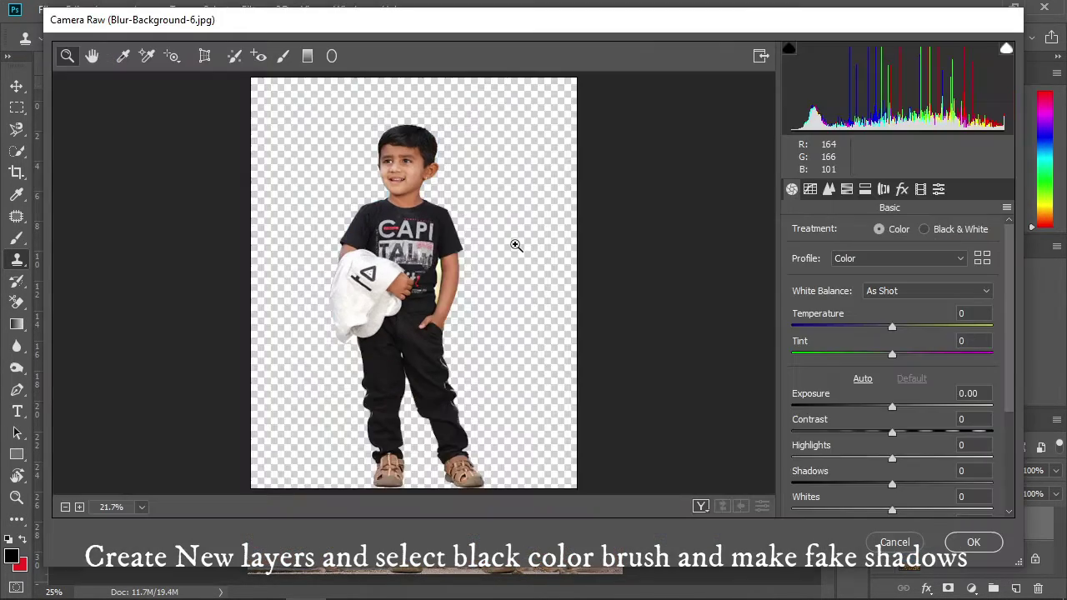
{"action": "left_click", "coordinate": [863, 379]}
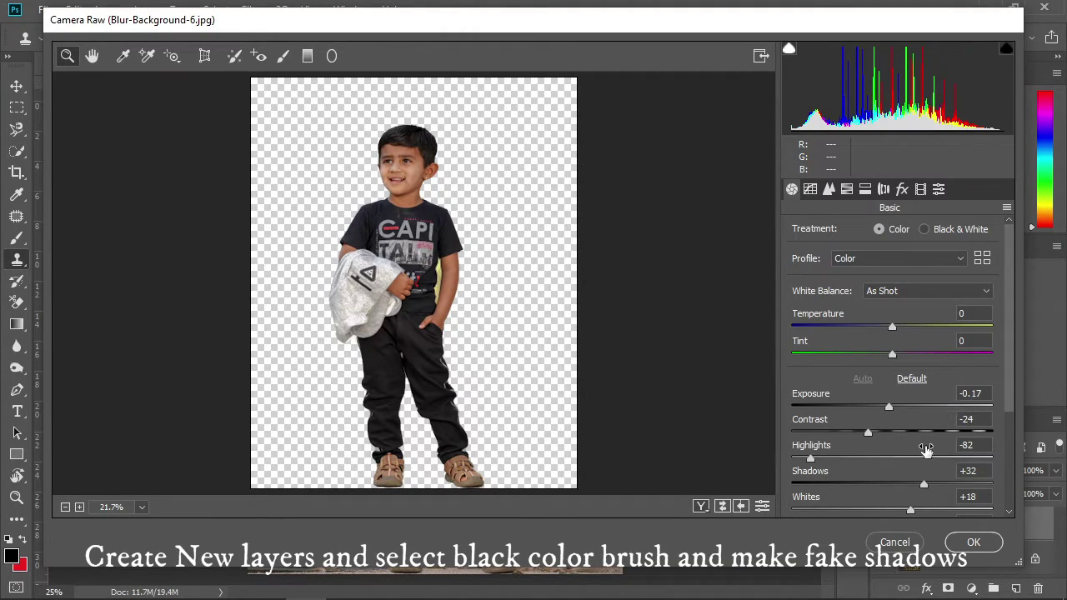
{"action": "scroll", "coordinate": [932, 447], "scroll_direction": "down", "scroll_amount": 1}
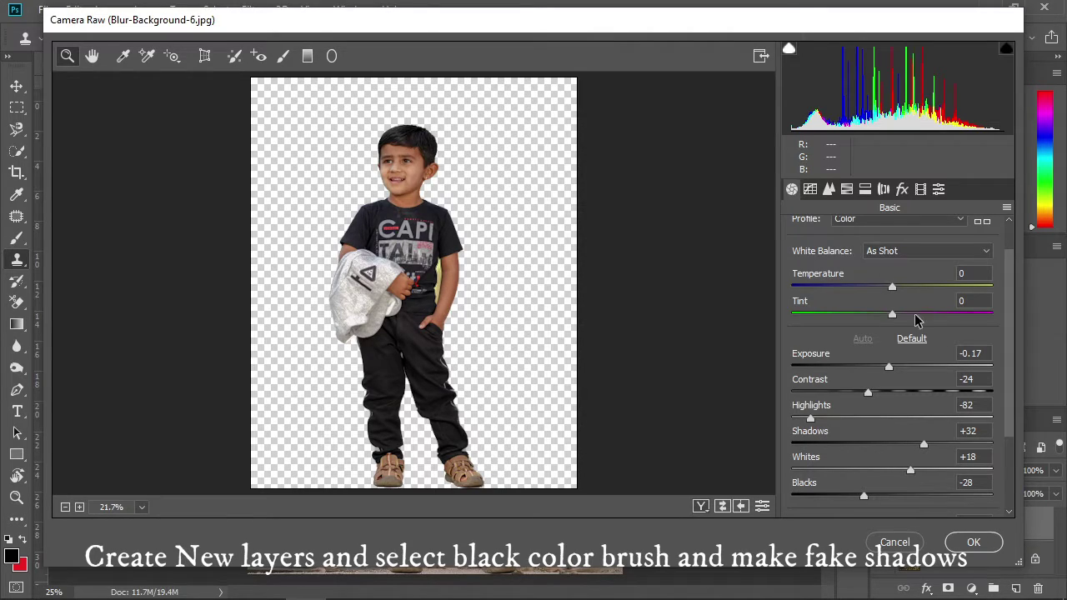
{"action": "scroll", "coordinate": [914, 320], "scroll_direction": "down", "scroll_amount": 3}
{"action": "mouse_move", "coordinate": [904, 477]}
{"action": "left_mouse_down"}
{"action": "mouse_move", "coordinate": [925, 478]}
{"action": "mouse_move", "coordinate": [908, 478]}
{"action": "left_mouse_up"}
{"action": "left_click", "coordinate": [954, 540]}
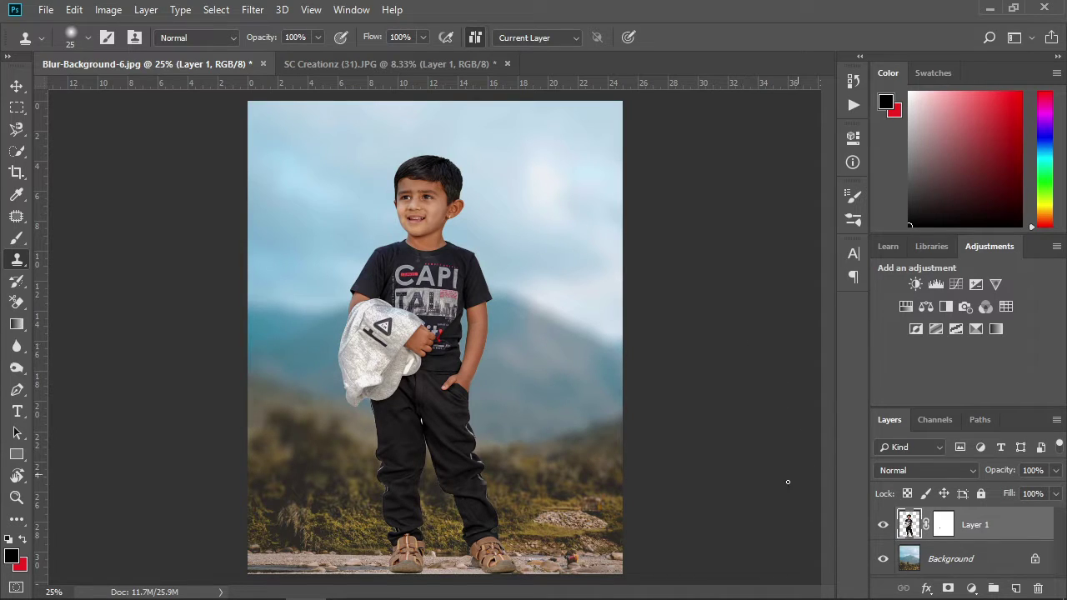
Step: Set up a black Brush at size 175 and about 21% opacity on a new layer, zoomed to the feet
{"action": "left_click", "coordinate": [14, 241]}
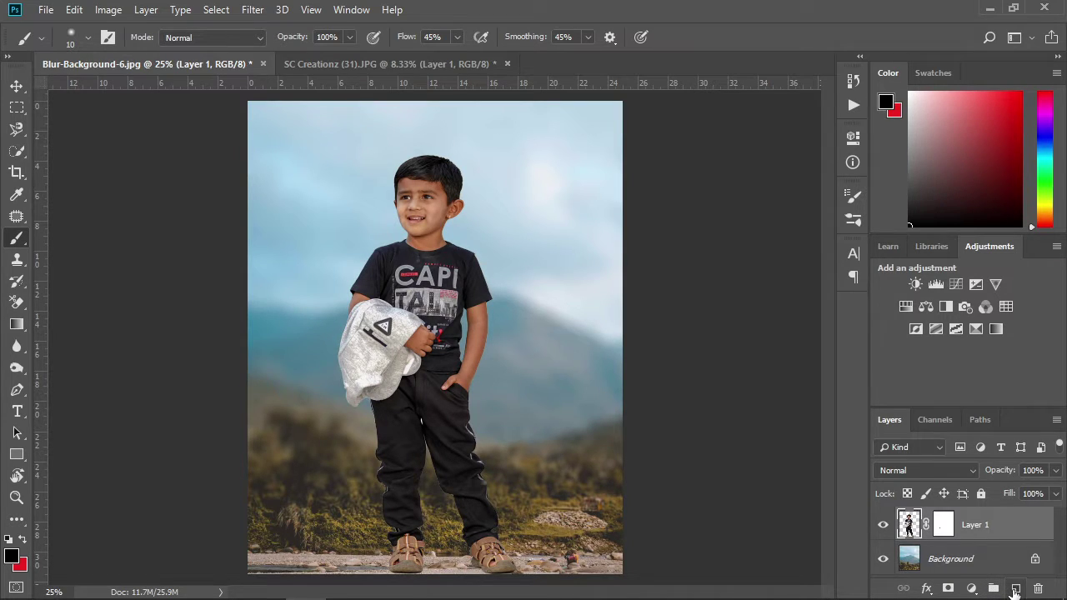
{"action": "left_click", "coordinate": [1014, 588]}
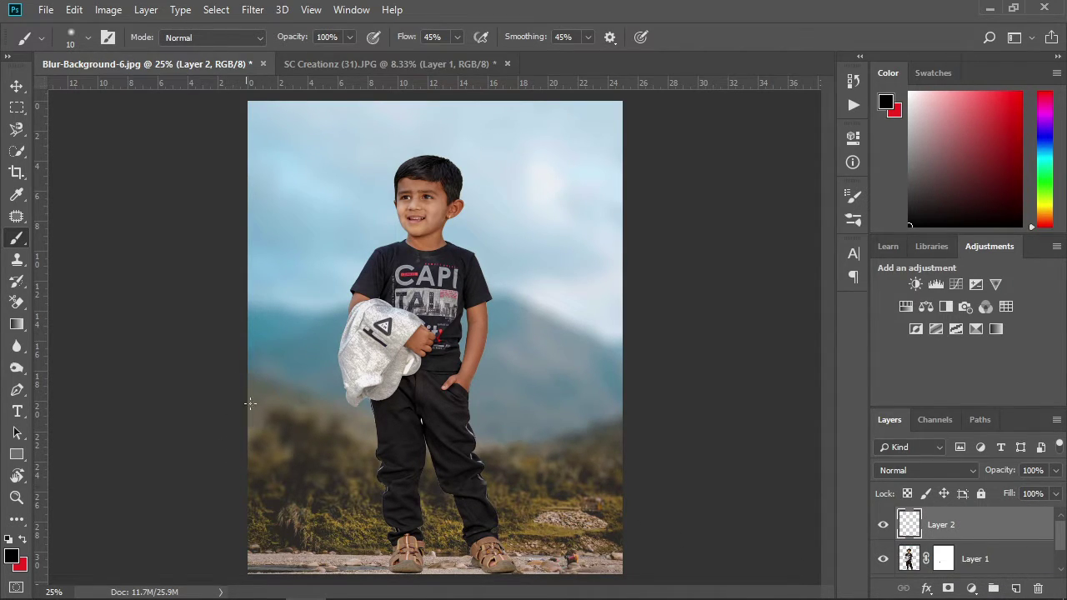
{"action": "key", "text": "ctrl+plus"}
{"action": "left_click_drag", "start_coordinate": [358, 519], "coordinate": [359, 129]}
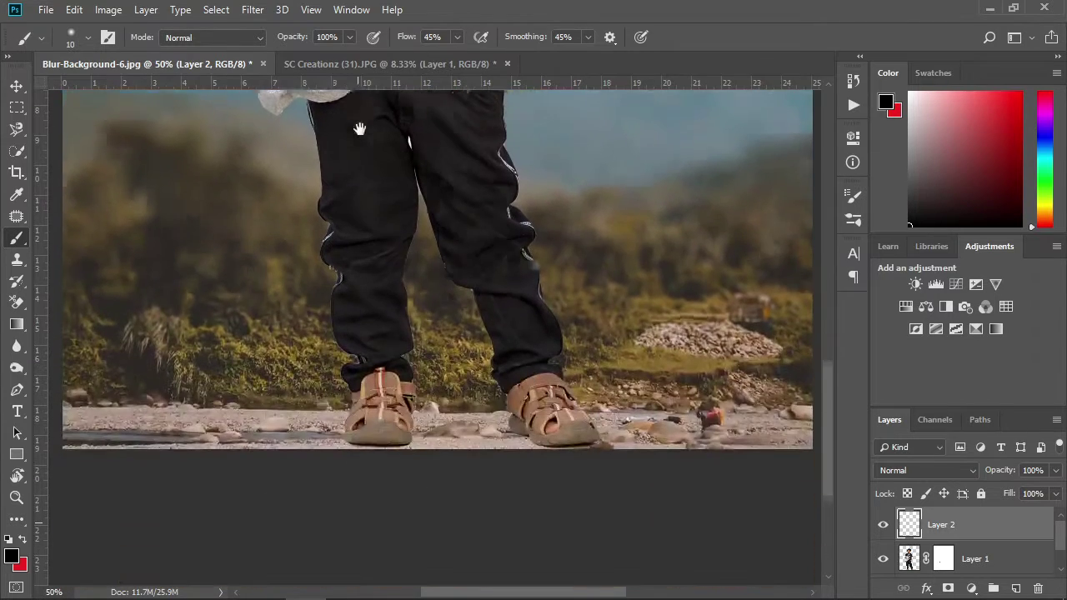
{"action": "scroll", "coordinate": [359, 129], "scroll_direction": "down", "scroll_amount": 3}
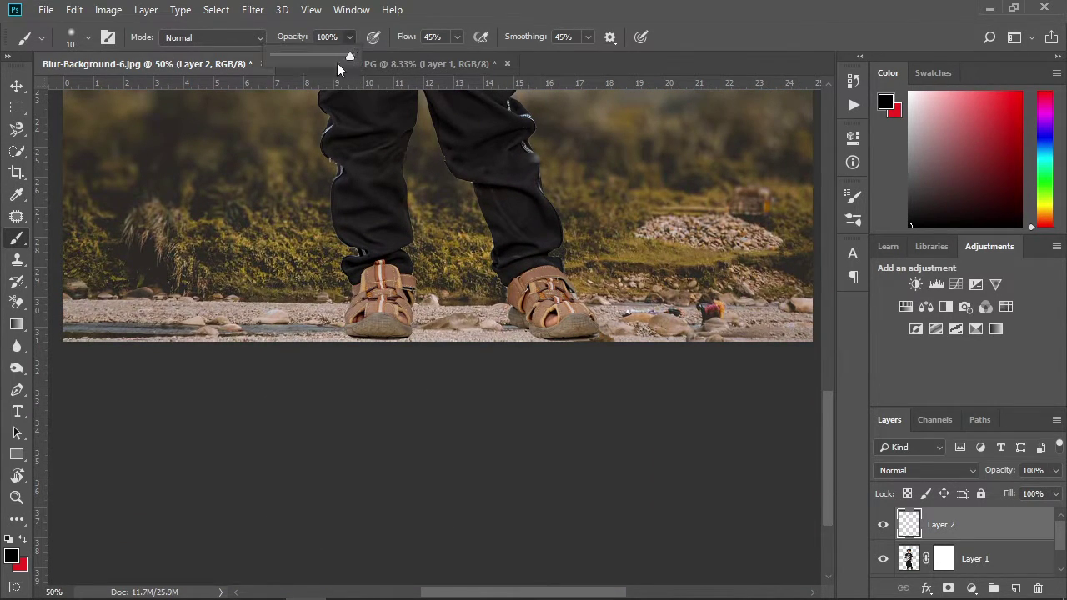
{"action": "left_click", "coordinate": [333, 57]}
{"action": "left_click", "coordinate": [462, 330]}
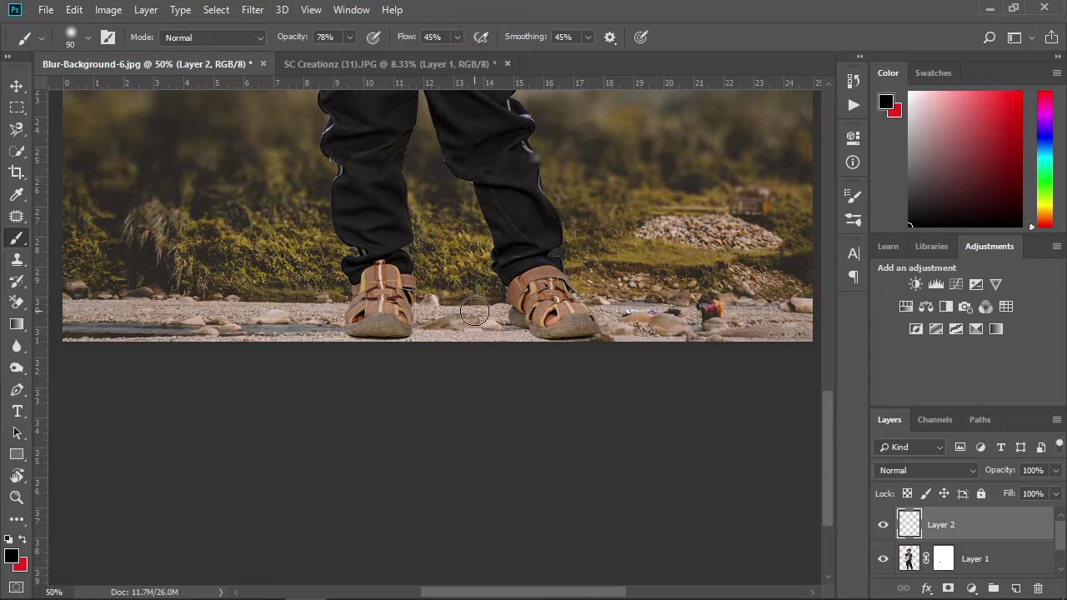
{"action": "key", "text": "bracketright"}
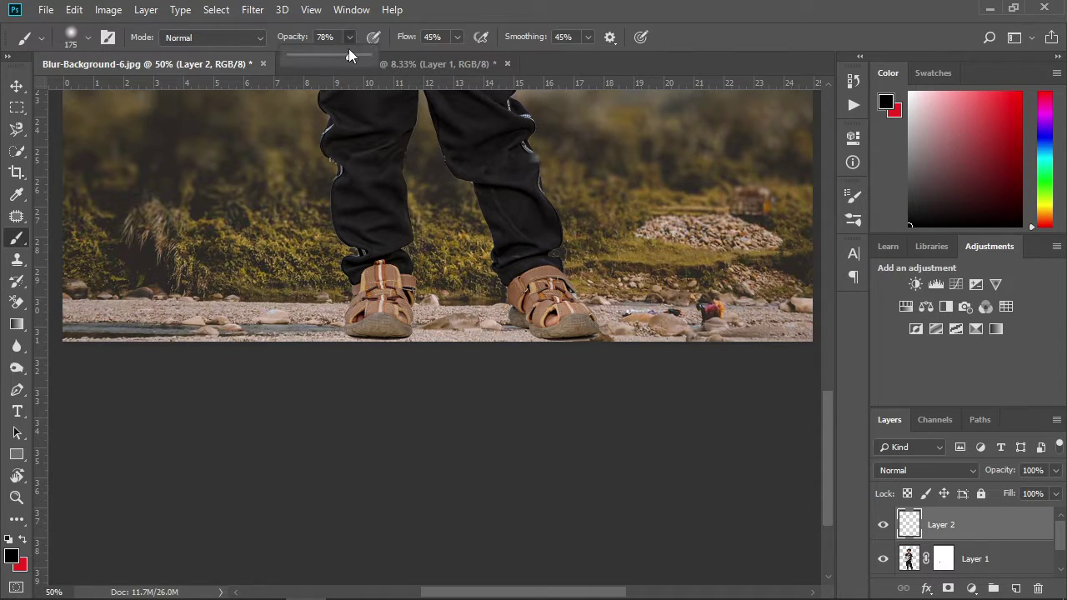
{"action": "left_click_drag", "start_coordinate": [309, 56], "coordinate": [305, 56]}
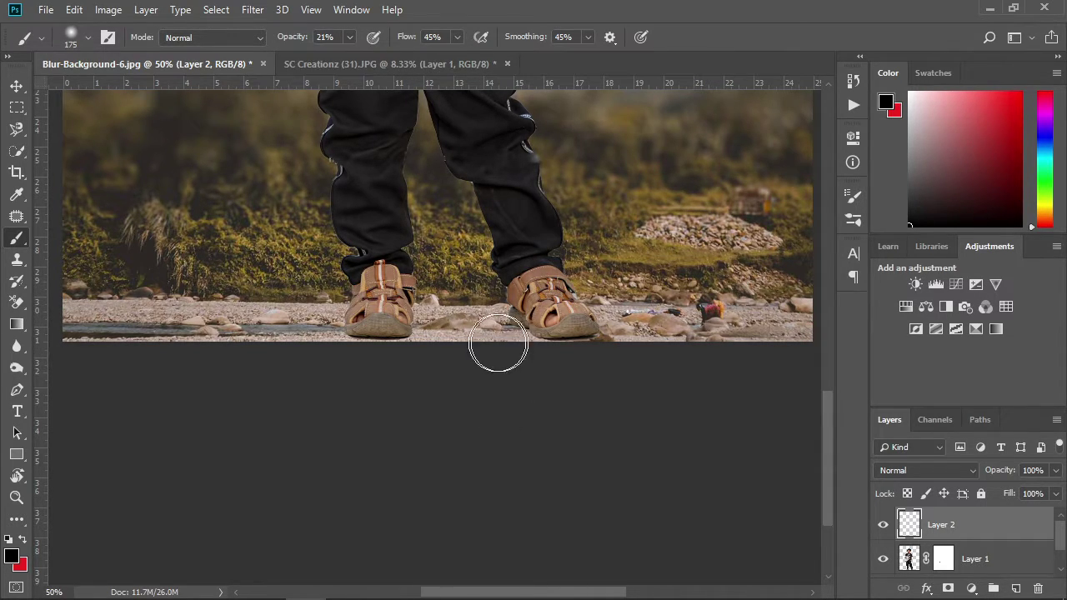
{"action": "left_click", "coordinate": [495, 340]}
Step: Paint soft shadow between the feet and along the ground strip, raising opacity to 37%
{"action": "mouse_move", "coordinate": [489, 332]}
{"action": "left_mouse_down"}
{"action": "mouse_move", "coordinate": [437, 336]}
{"action": "mouse_move", "coordinate": [462, 352]}
{"action": "left_mouse_up"}
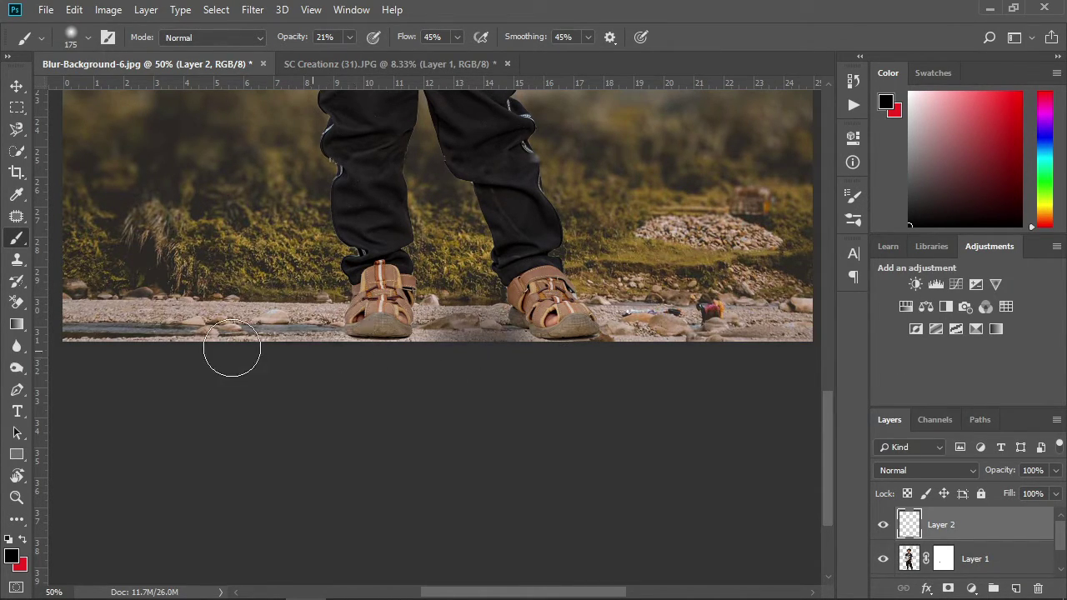
{"action": "left_click_drag", "start_coordinate": [232, 348], "coordinate": [322, 348]}
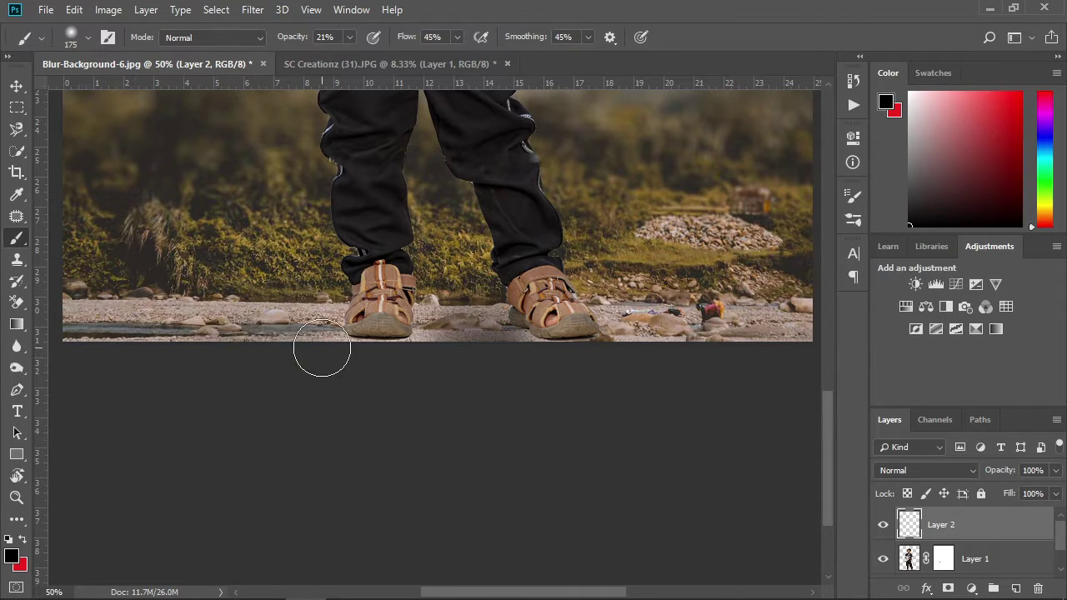
{"action": "left_click", "coordinate": [349, 37]}
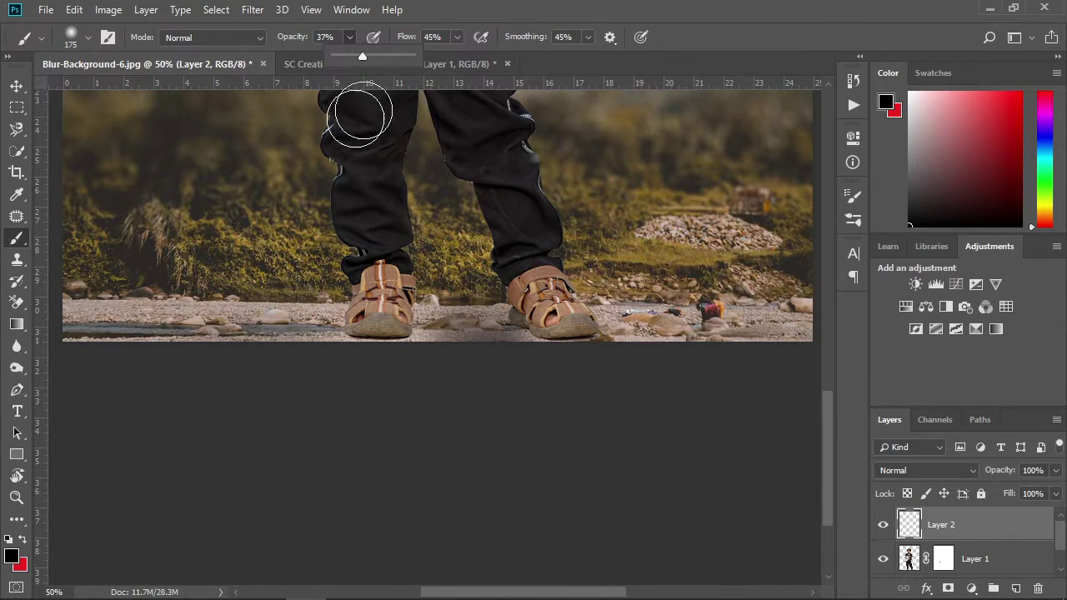
{"action": "left_click", "coordinate": [267, 343]}
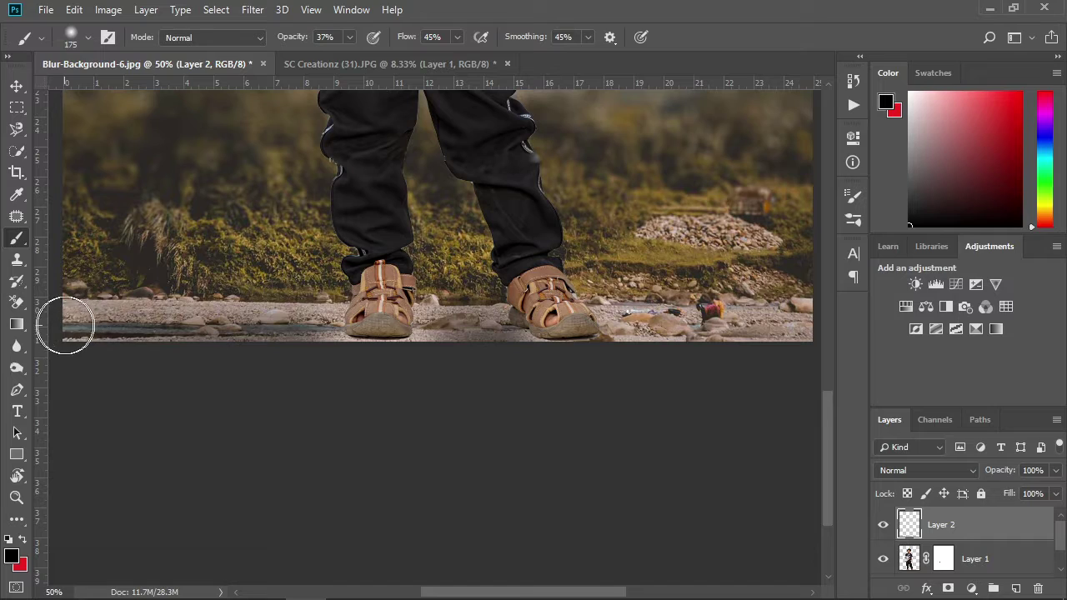
{"action": "left_click_drag", "start_coordinate": [133, 362], "coordinate": [285, 403]}
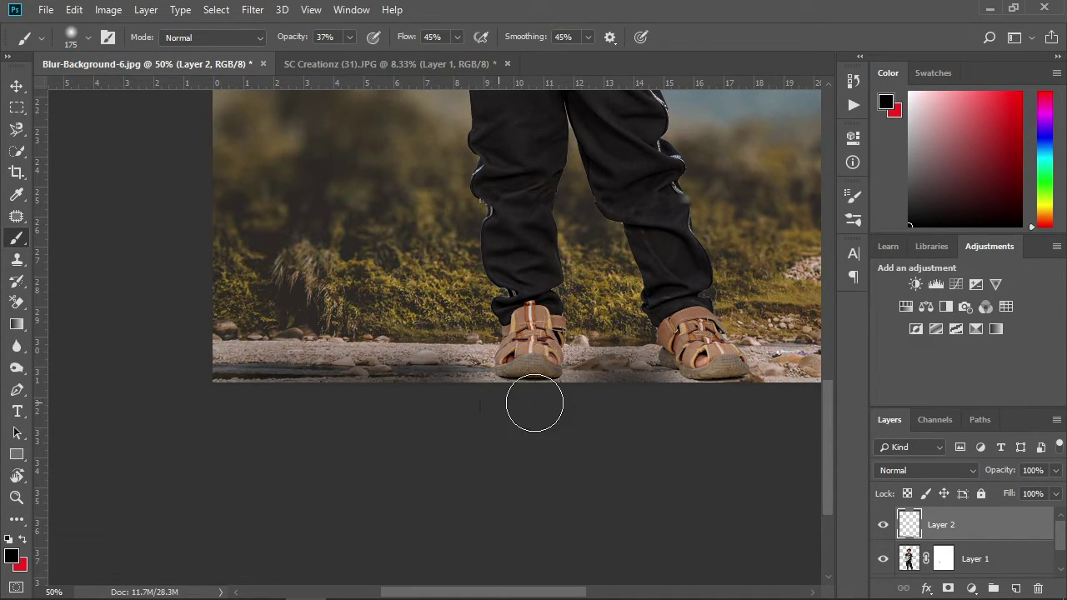
{"action": "left_click_drag", "start_coordinate": [498, 400], "coordinate": [91, 370]}
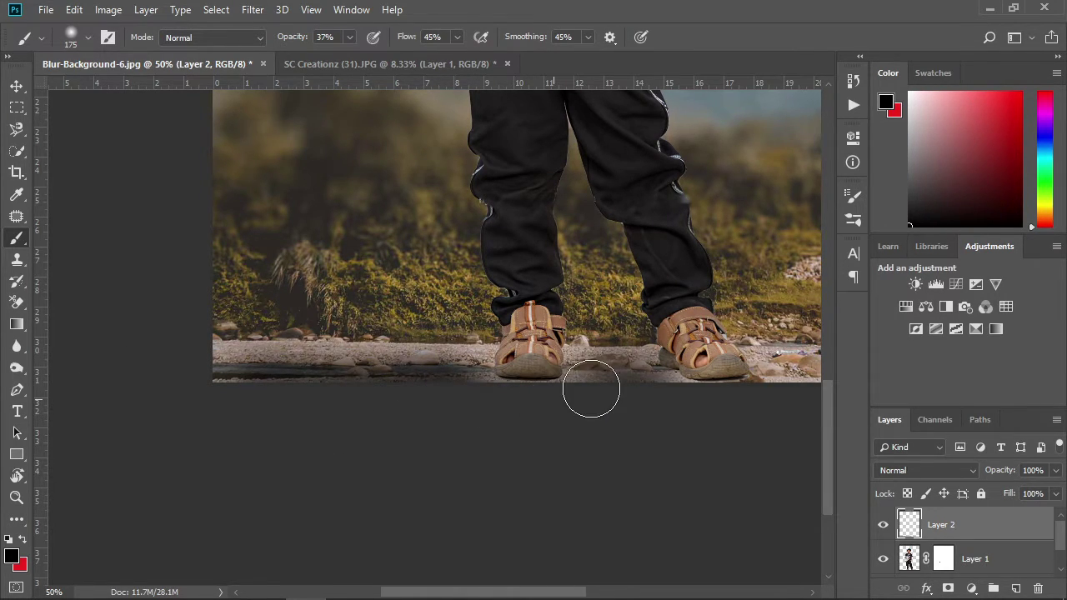
{"action": "mouse_move", "coordinate": [609, 395]}
{"action": "left_mouse_down"}
{"action": "mouse_move", "coordinate": [779, 399]}
{"action": "mouse_move", "coordinate": [640, 401]}
{"action": "mouse_move", "coordinate": [766, 381]}
{"action": "mouse_move", "coordinate": [237, 364]}
{"action": "left_mouse_up"}
{"action": "key", "text": "ctrl+minus"}
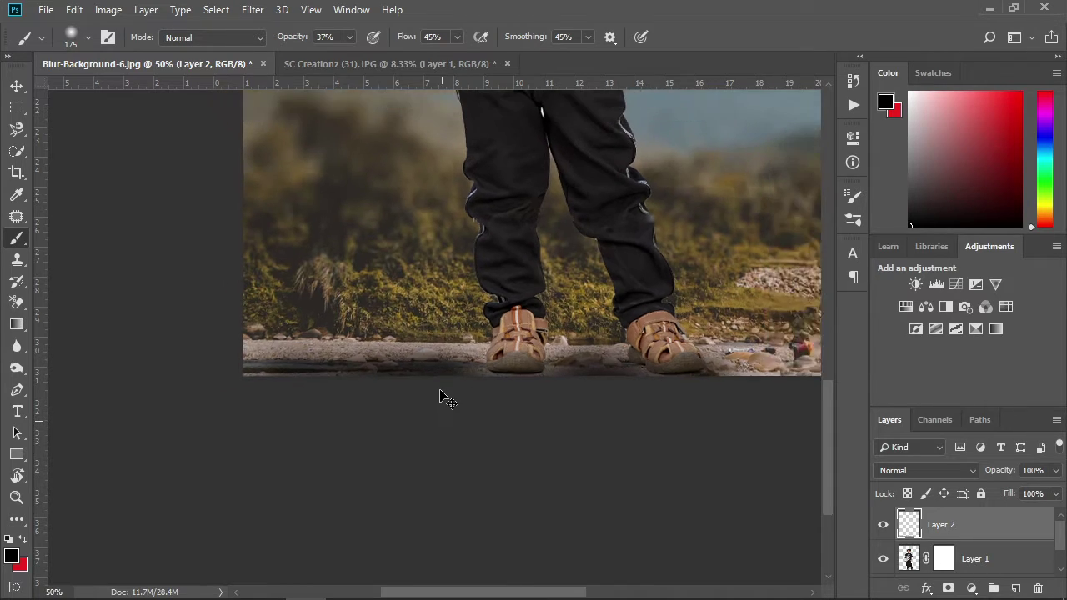
{"action": "key", "text": "ctrl+minus"}
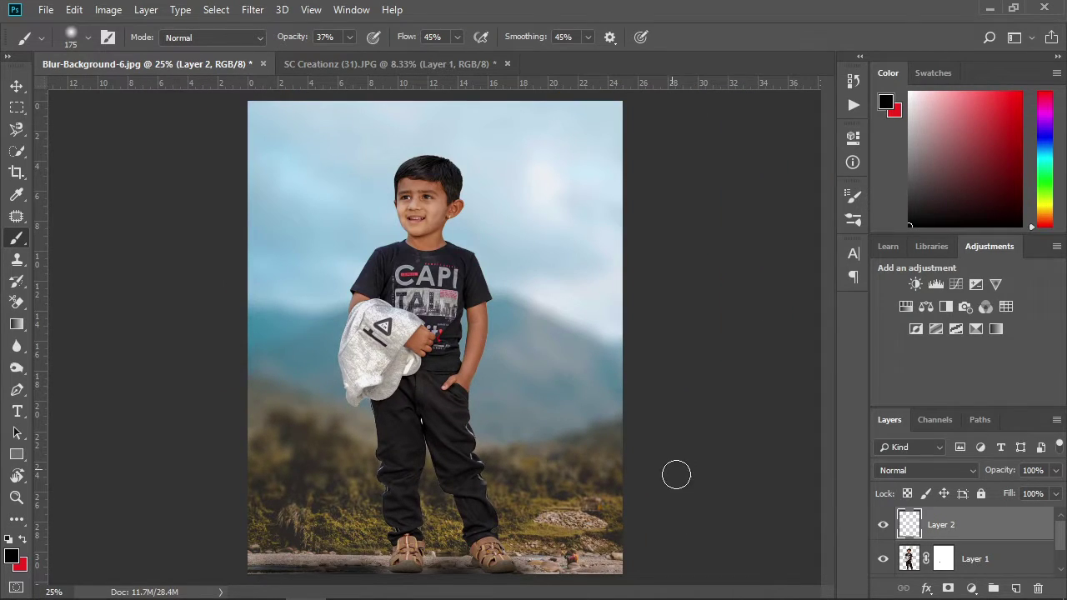
Step: Compare with the shadow layer hidden, then delete it and zoom to the boy's legs
{"action": "left_click", "coordinate": [882, 525]}
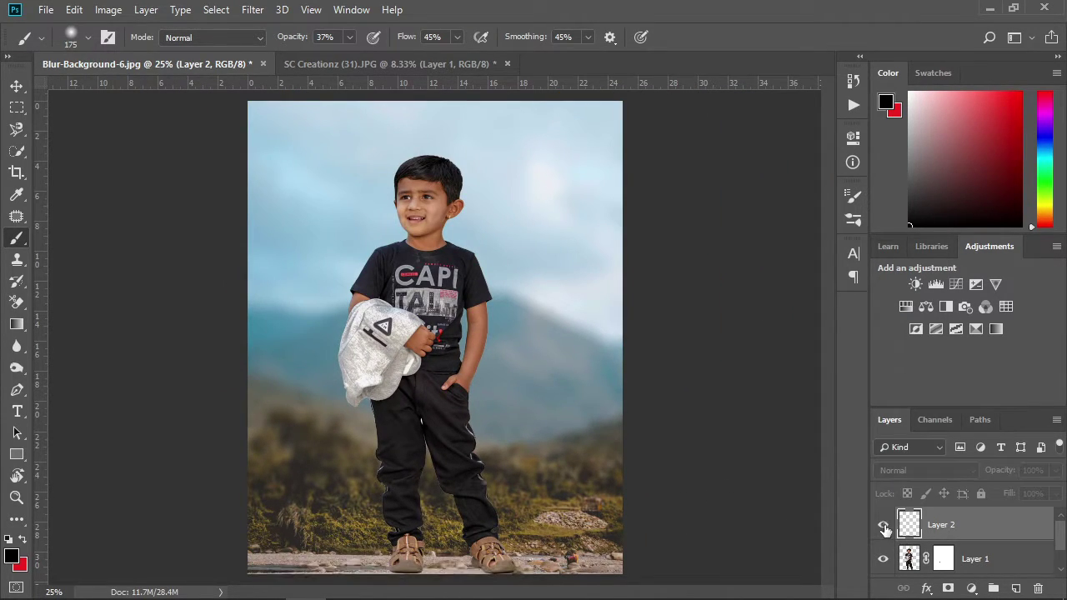
{"action": "key", "text": "Delete"}
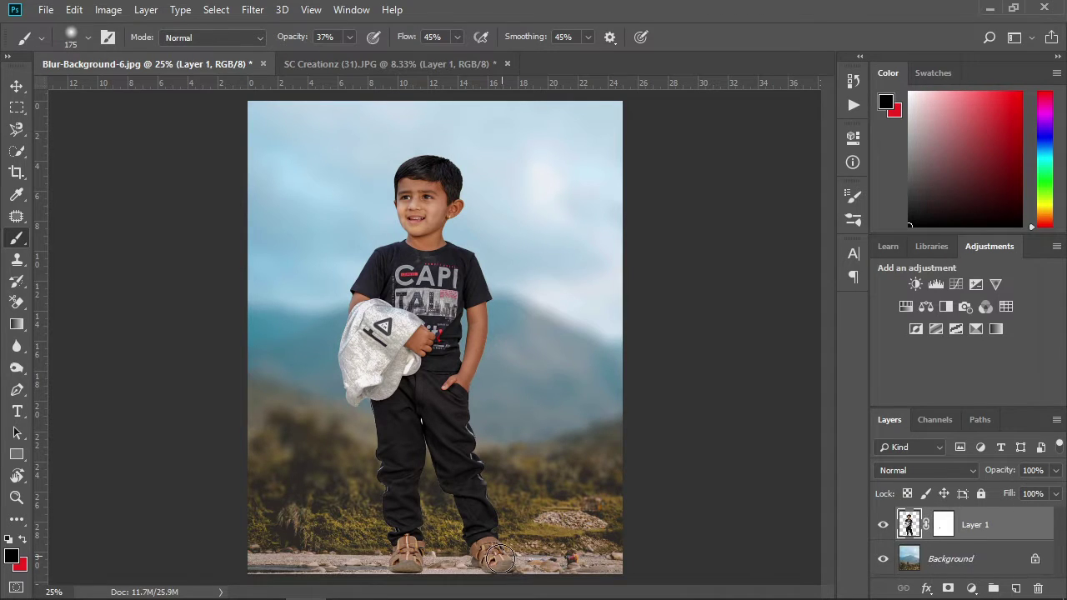
{"action": "key", "text": "ctrl+plus"}
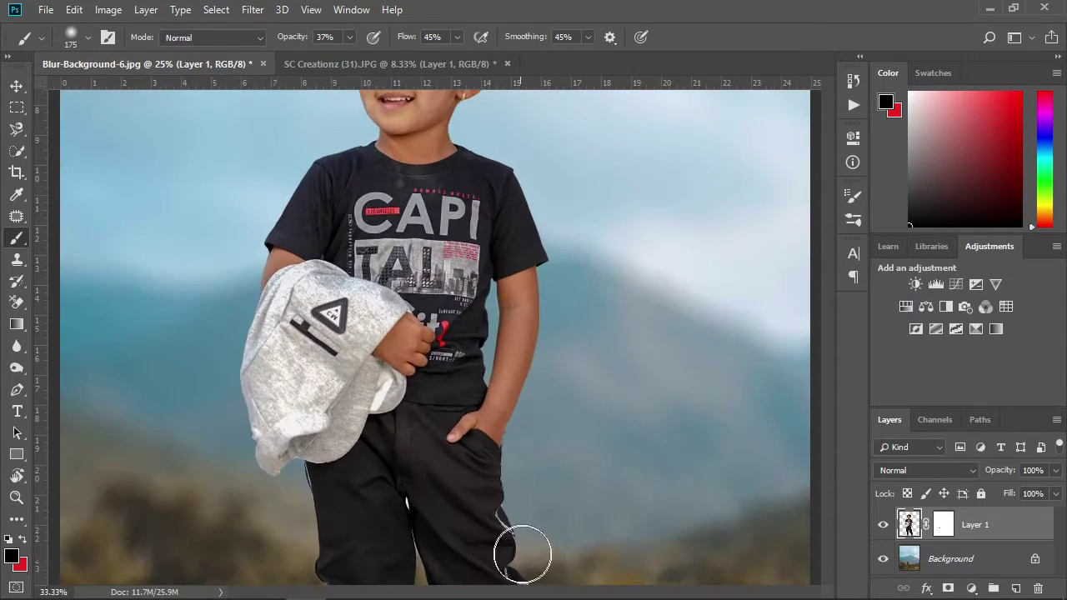
{"action": "left_click_drag", "start_coordinate": [519, 553], "coordinate": [556, 218]}
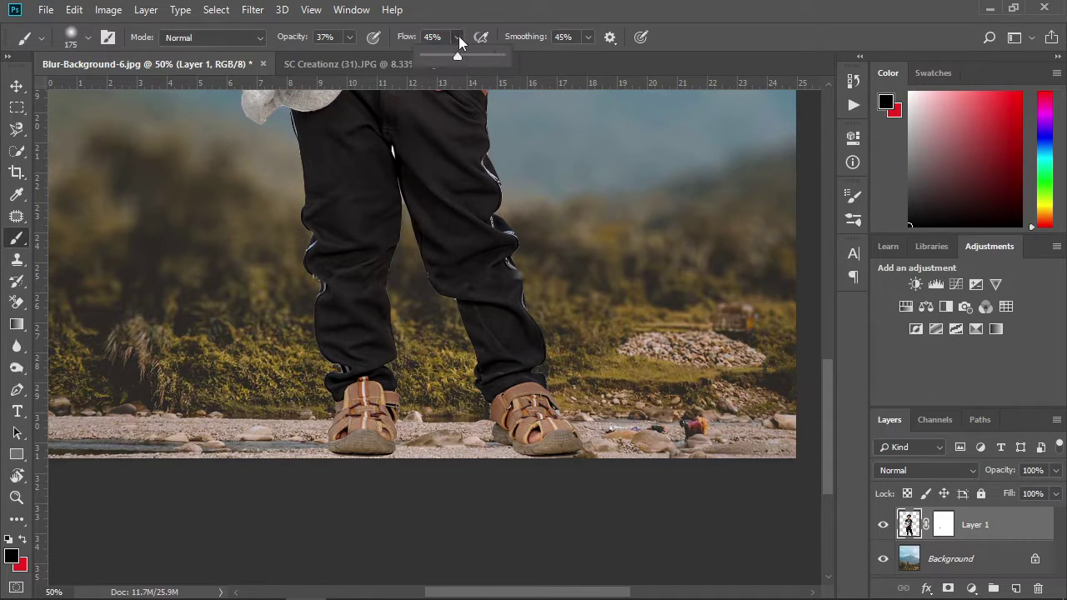
Step: Set the brush smoothing to 0% and zoom back out to the whole photo
{"action": "left_click", "coordinate": [589, 38]}
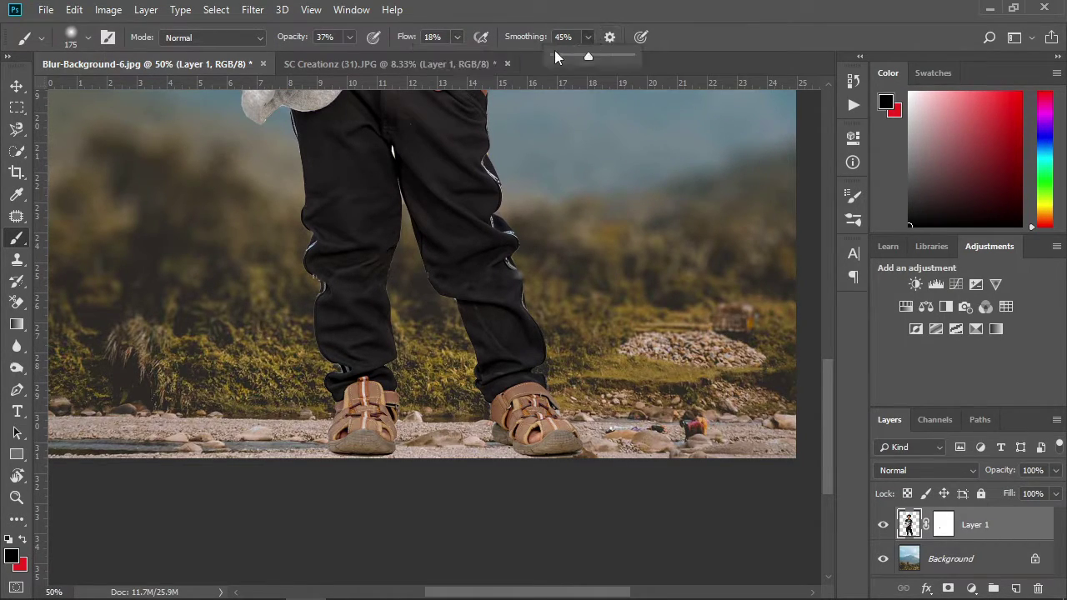
{"action": "left_click", "coordinate": [479, 460]}
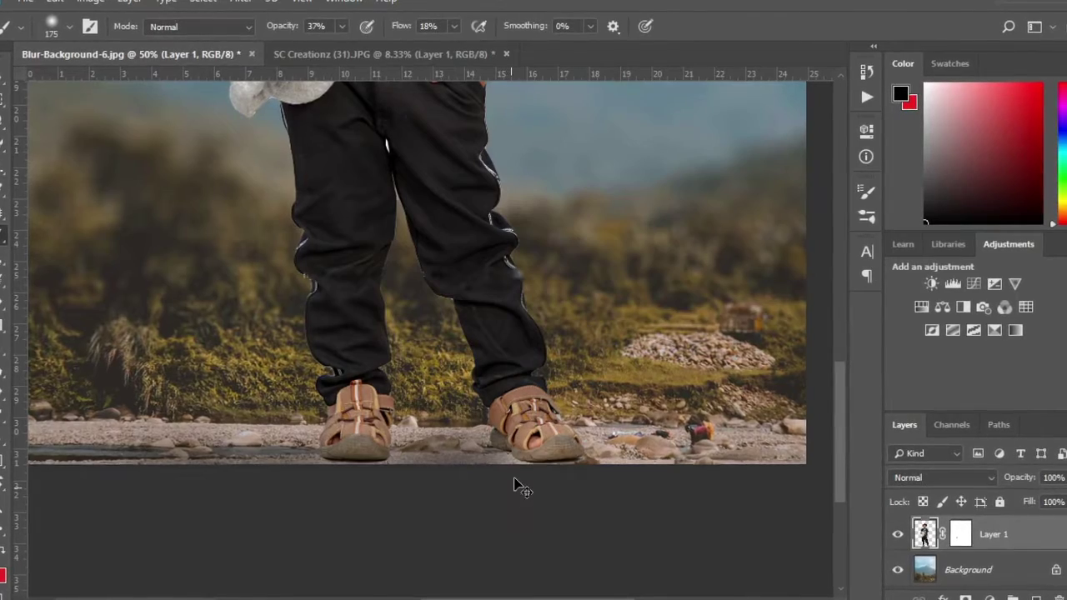
{"action": "key", "text": "ctrl+minus"}
{"action": "key", "text": "ctrl+minus"}
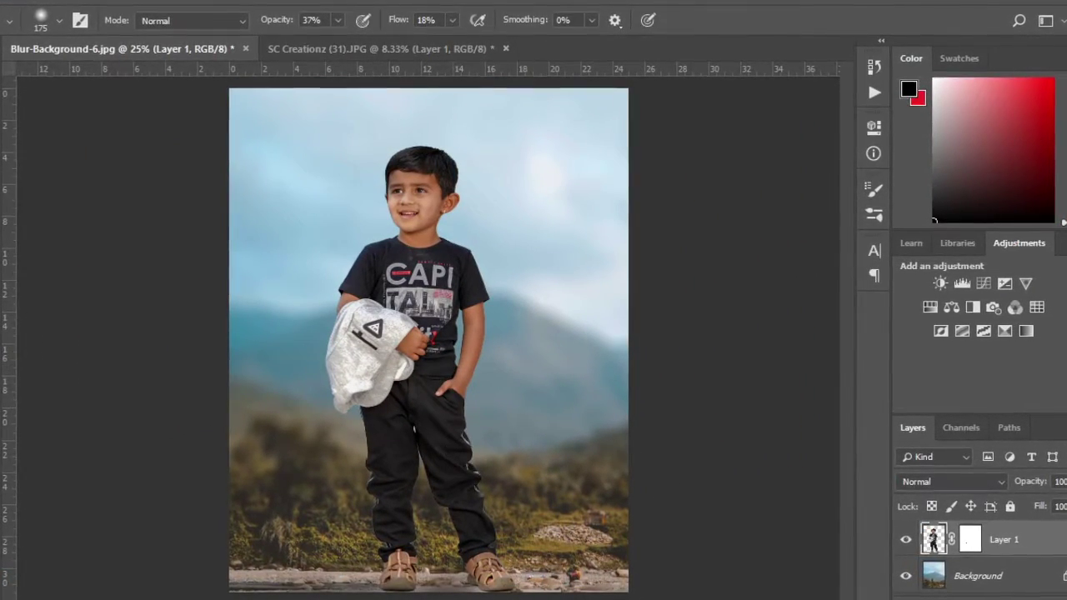
Step: With the Move tool, check the original boy photo, then select the composite's Background layer
{"action": "key", "text": "v"}
{"action": "left_click", "coordinate": [757, 202]}
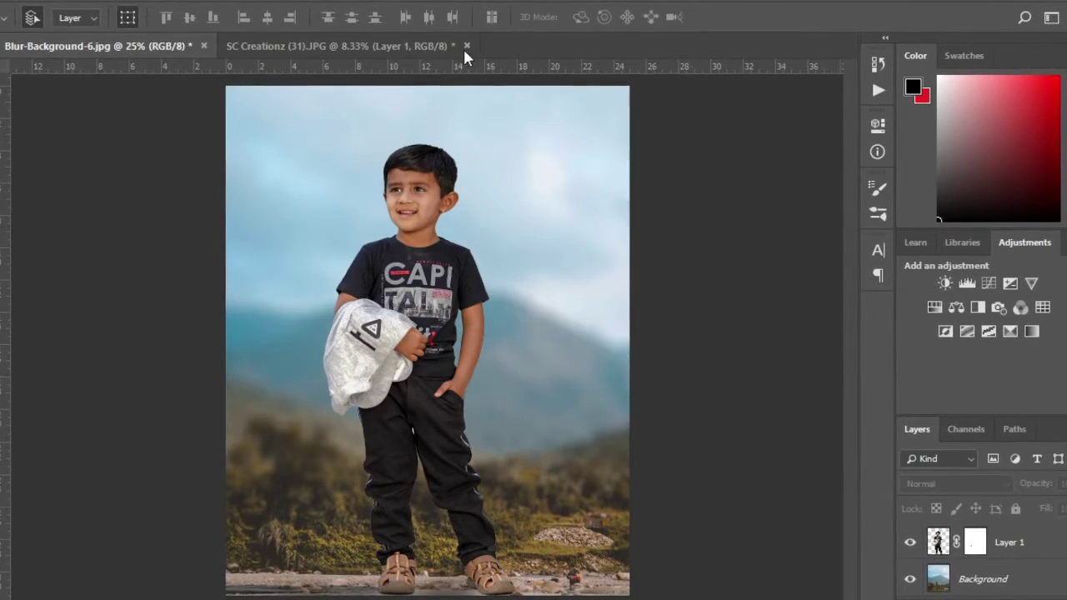
{"action": "left_click", "coordinate": [282, 43]}
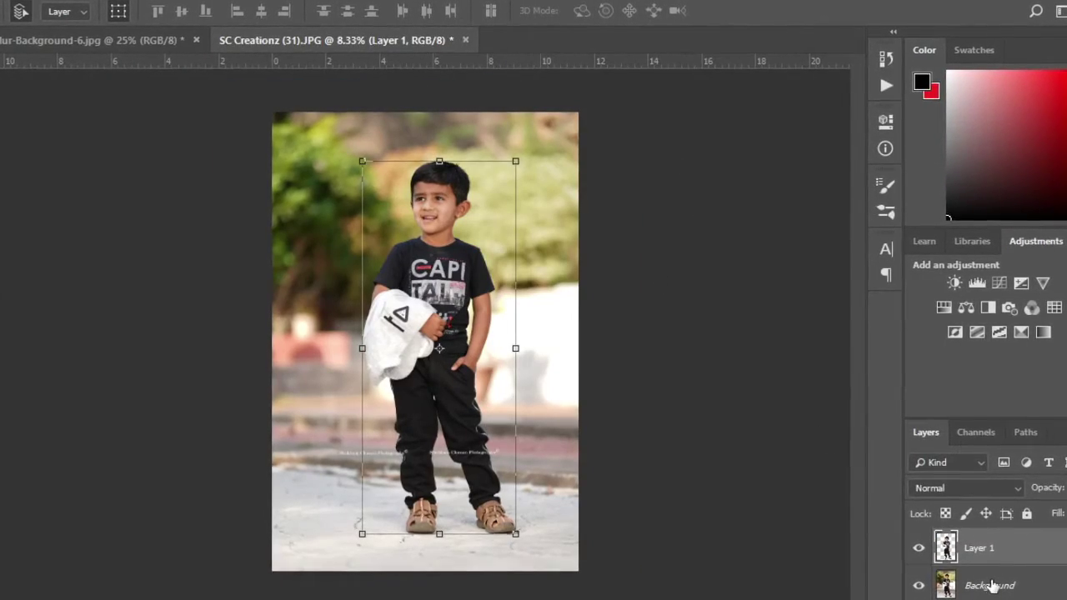
{"action": "left_click", "coordinate": [83, 40]}
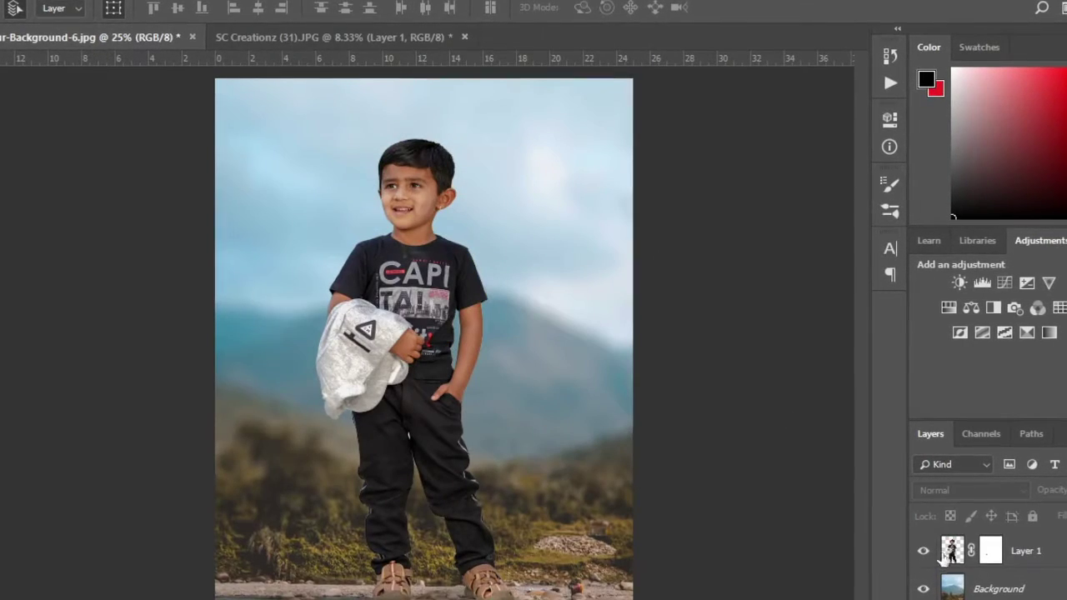
{"action": "left_click", "coordinate": [1003, 583]}
Step: Duplicate the Background layer and apply a strong Lens Blur to the copy
{"action": "key", "text": "ctrl+j"}
{"action": "key", "text": "ctrl+t"}
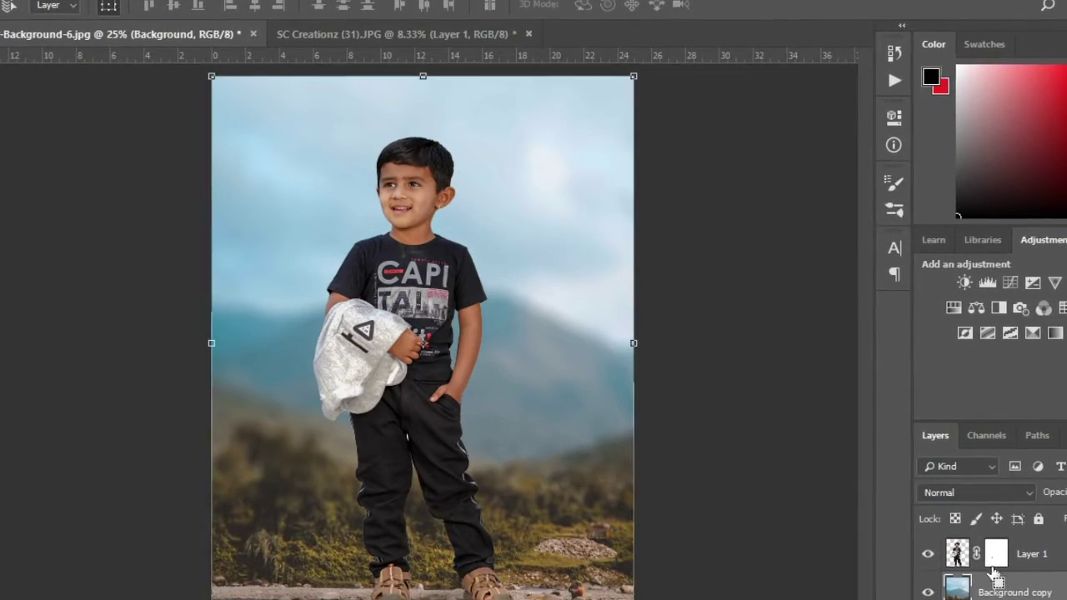
{"action": "left_click", "coordinate": [233, 0]}
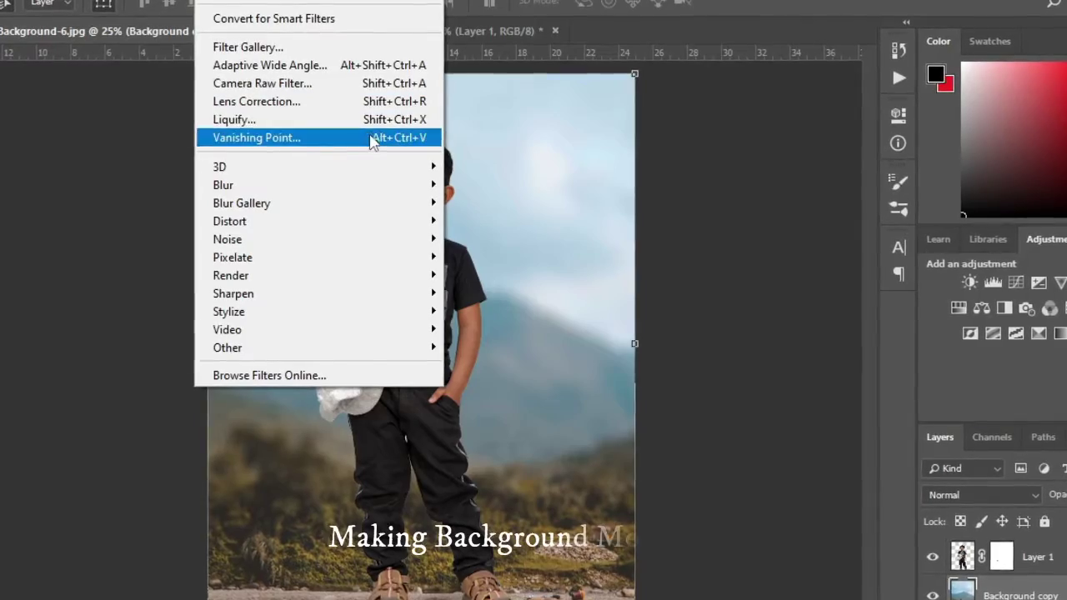
{"action": "mouse_move", "coordinate": [222, 185]}
{"action": "left_click", "coordinate": [484, 274]}
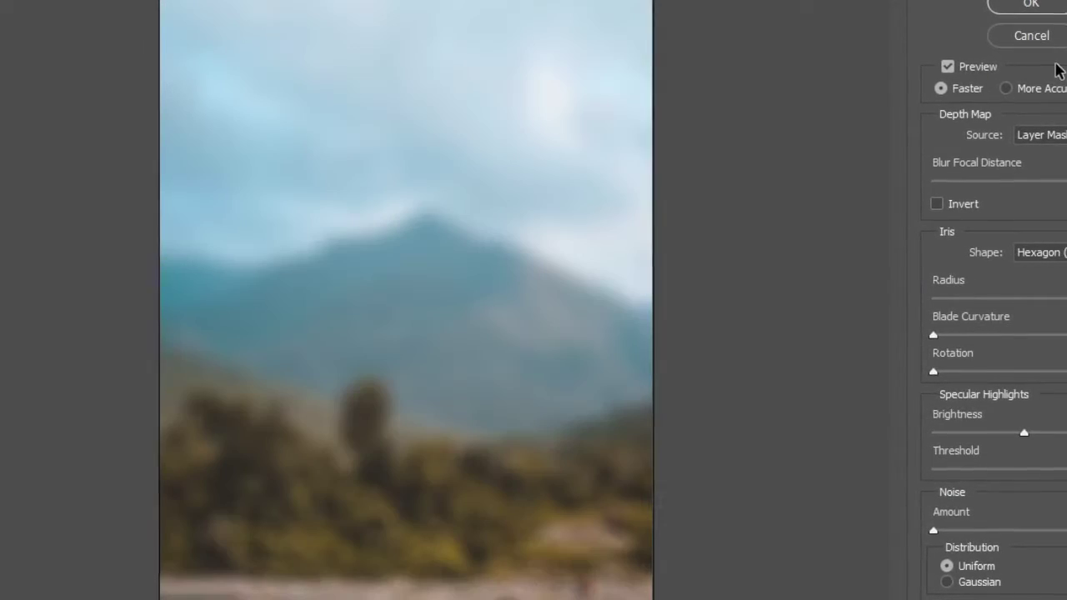
{"action": "left_click", "coordinate": [1036, 7]}
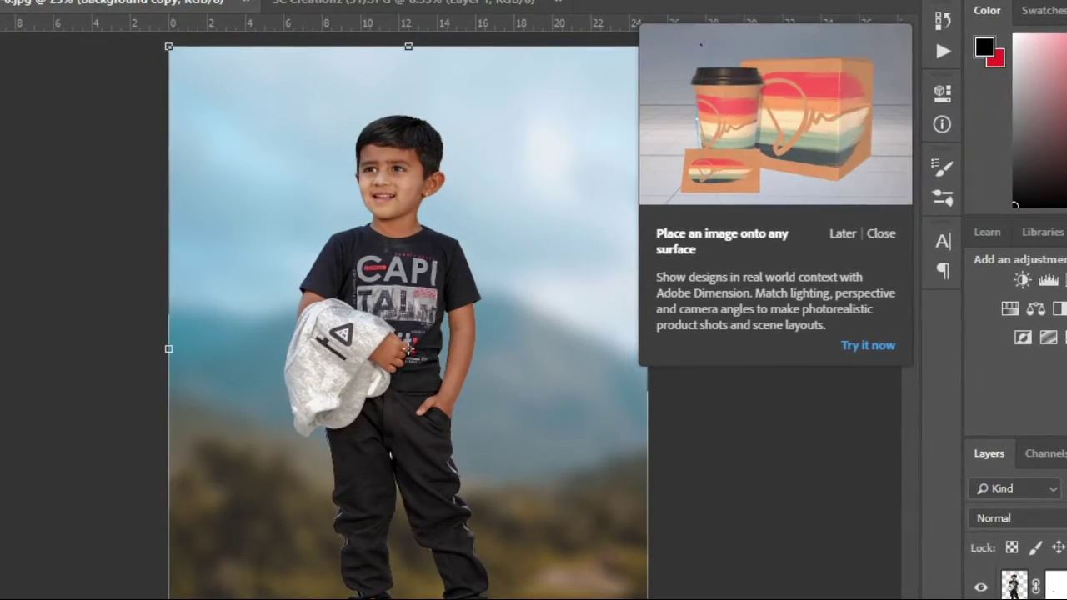
Step: Reset to default black and white colours and close the Adobe Dimension promotion
{"action": "key", "text": "d"}
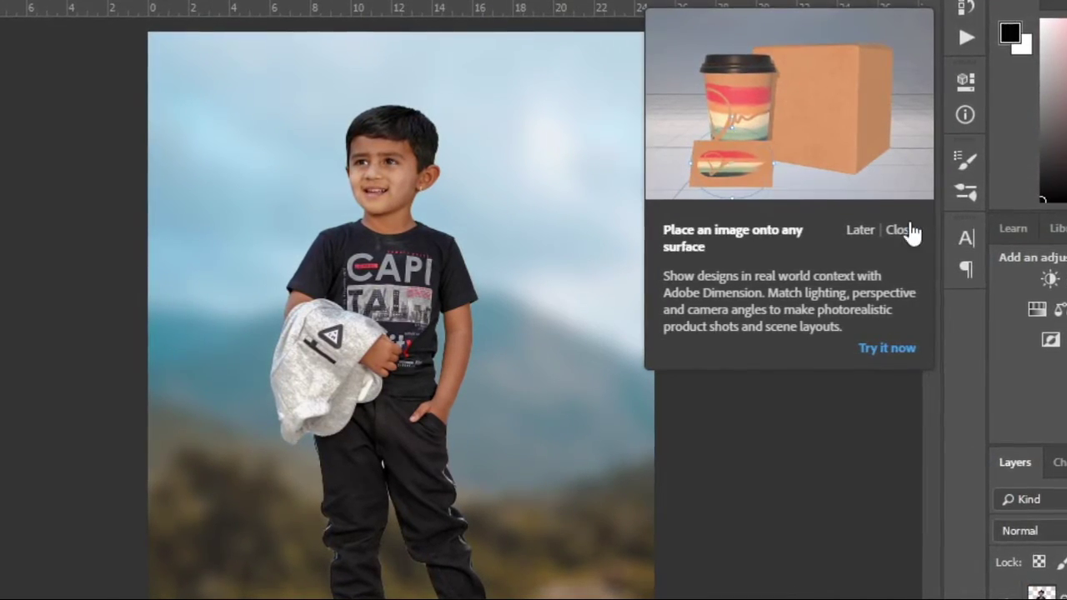
{"action": "left_click", "coordinate": [899, 230]}
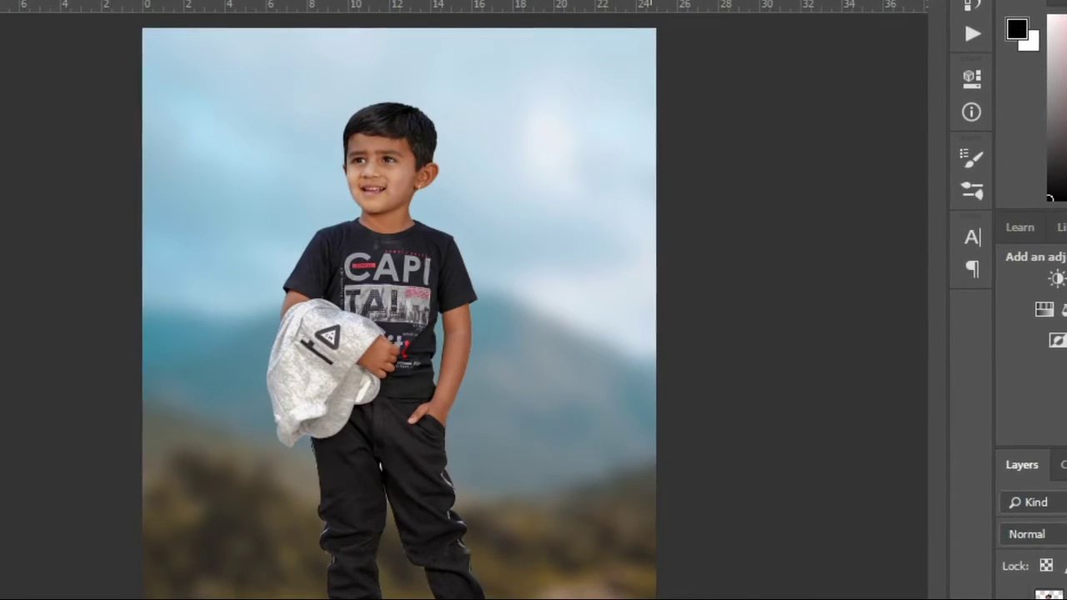